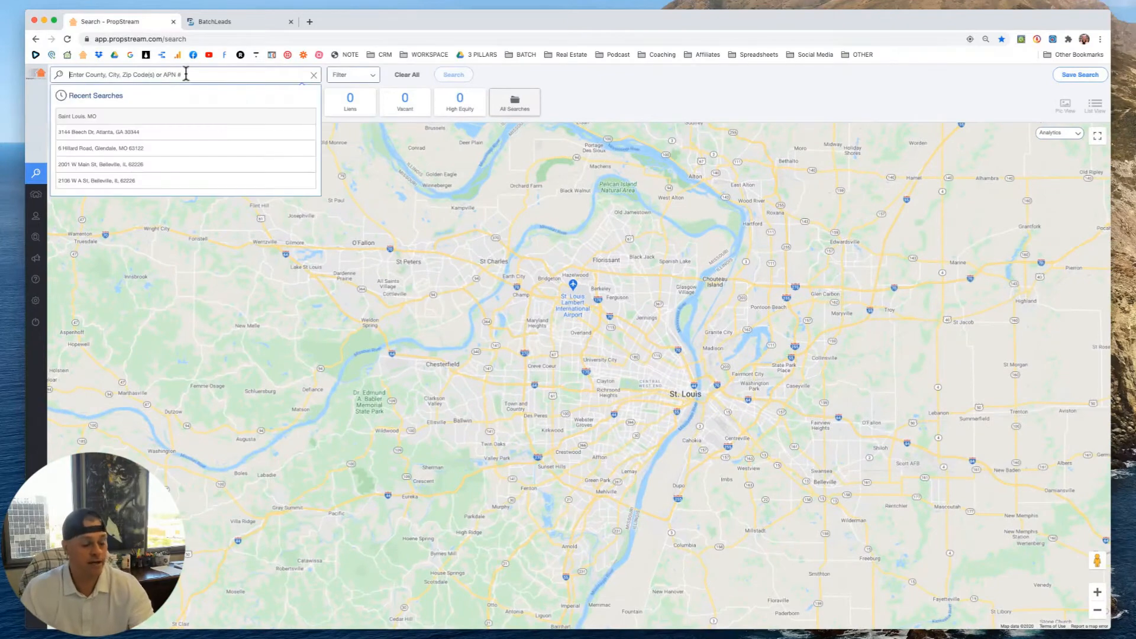
type("s")
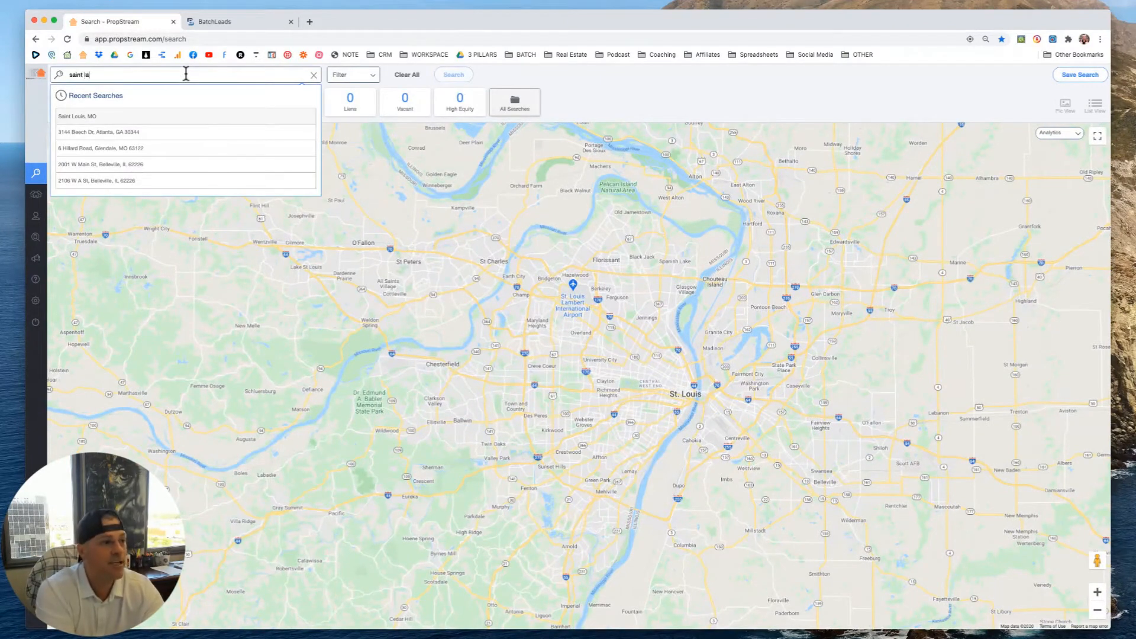
type("aint louis")
left_click(74, 117)
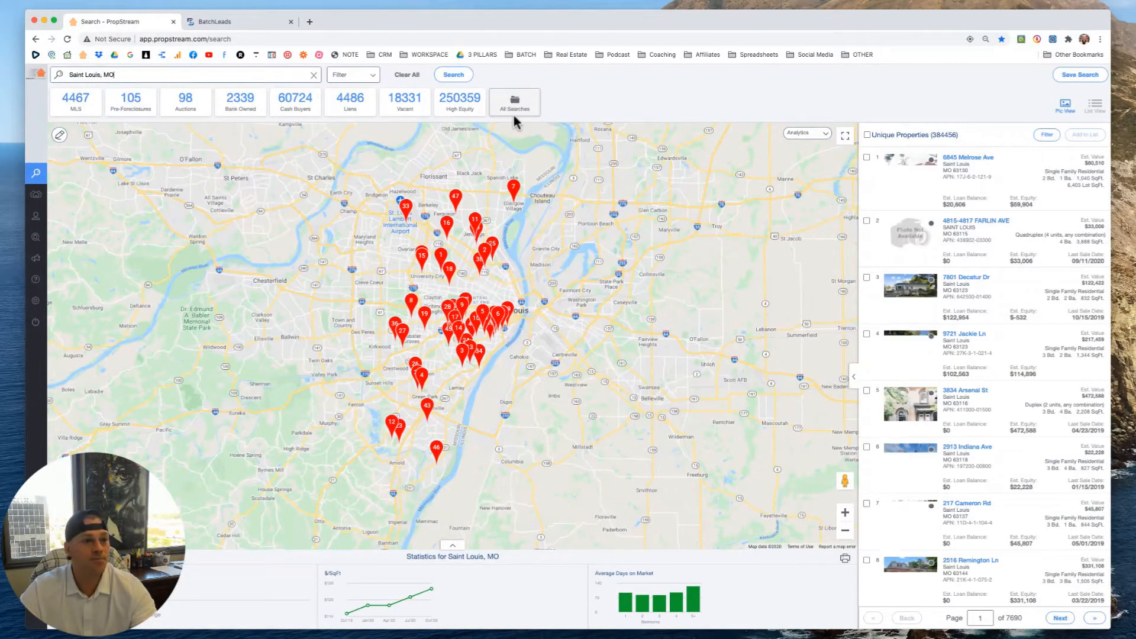
left_click(364, 76)
left_click(408, 77)
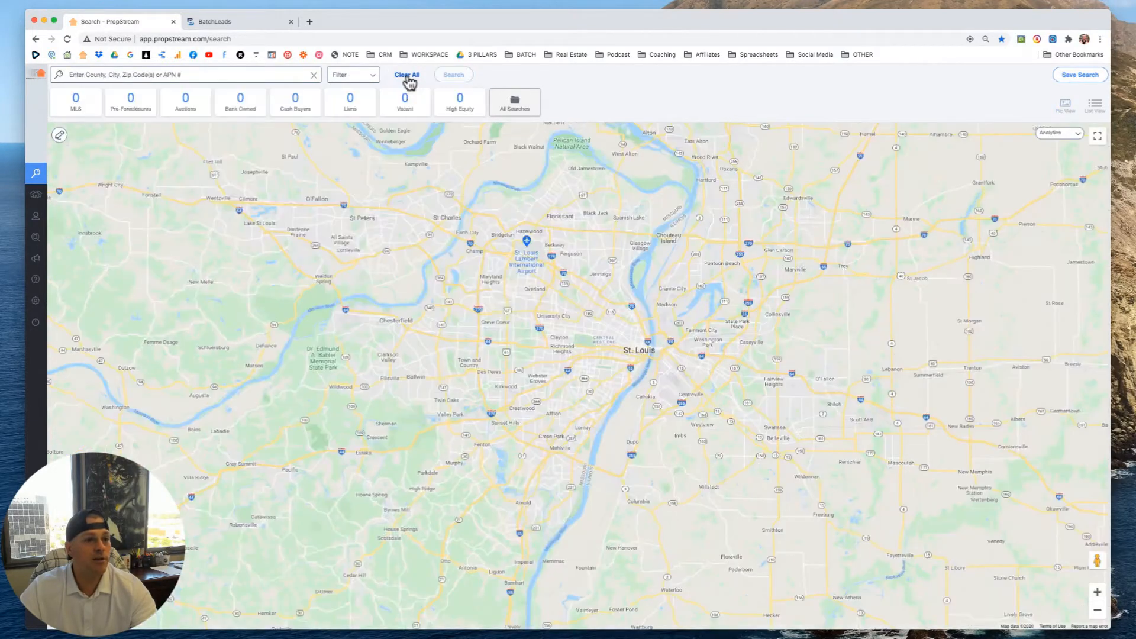
Search for properties in Saint Louis, MO.
left_click(219, 76)
type("saint louis")
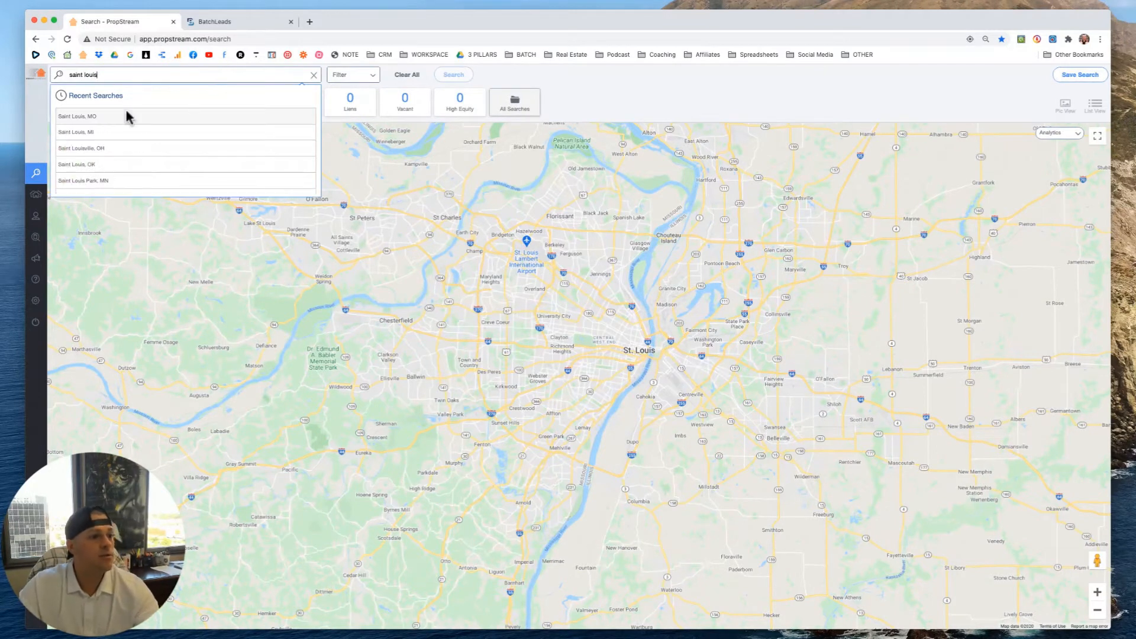
left_click(93, 118)
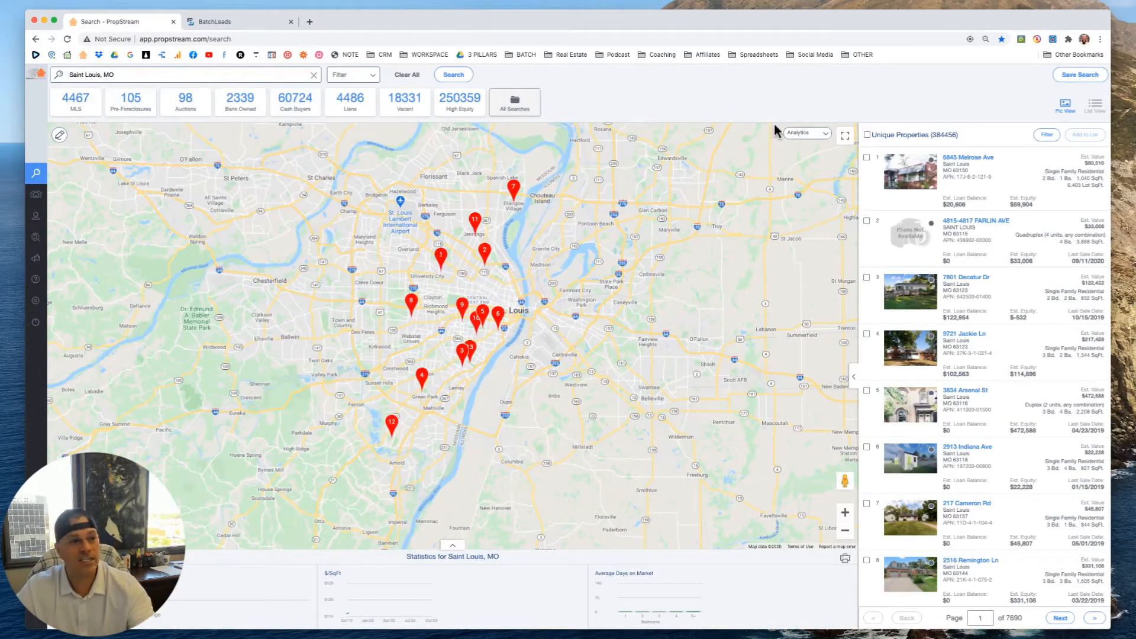
Examine the Saint Louis results on the map and the number of unique properties found.
scroll(668, 182, "up", 3)
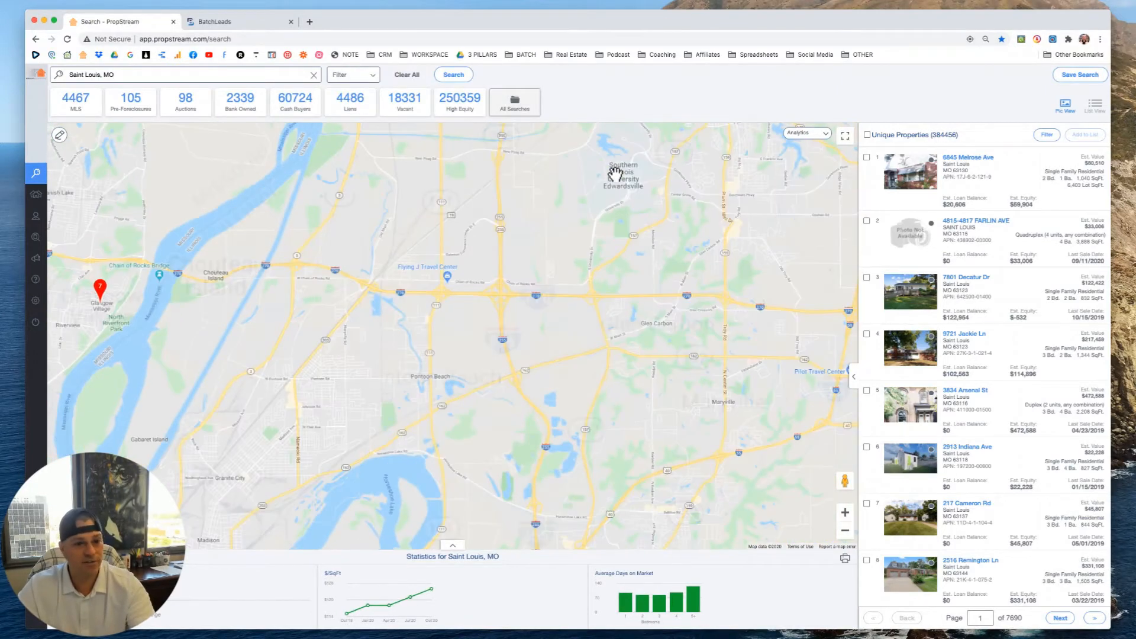
scroll(530, 230, "down", 5)
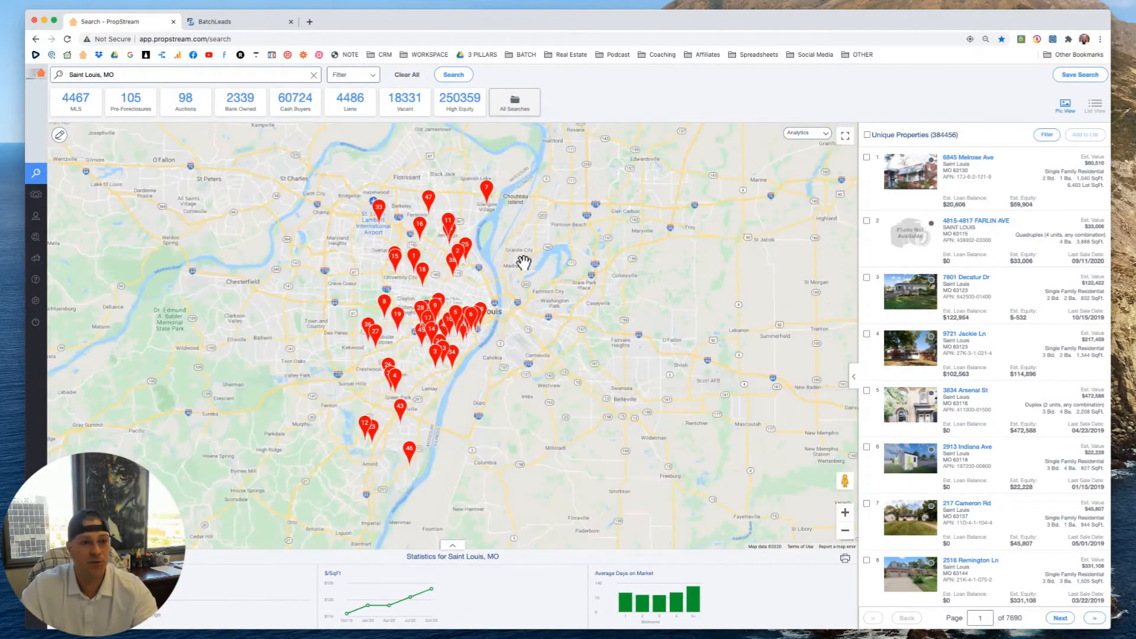
left_click_drag(522, 258, 540, 261)
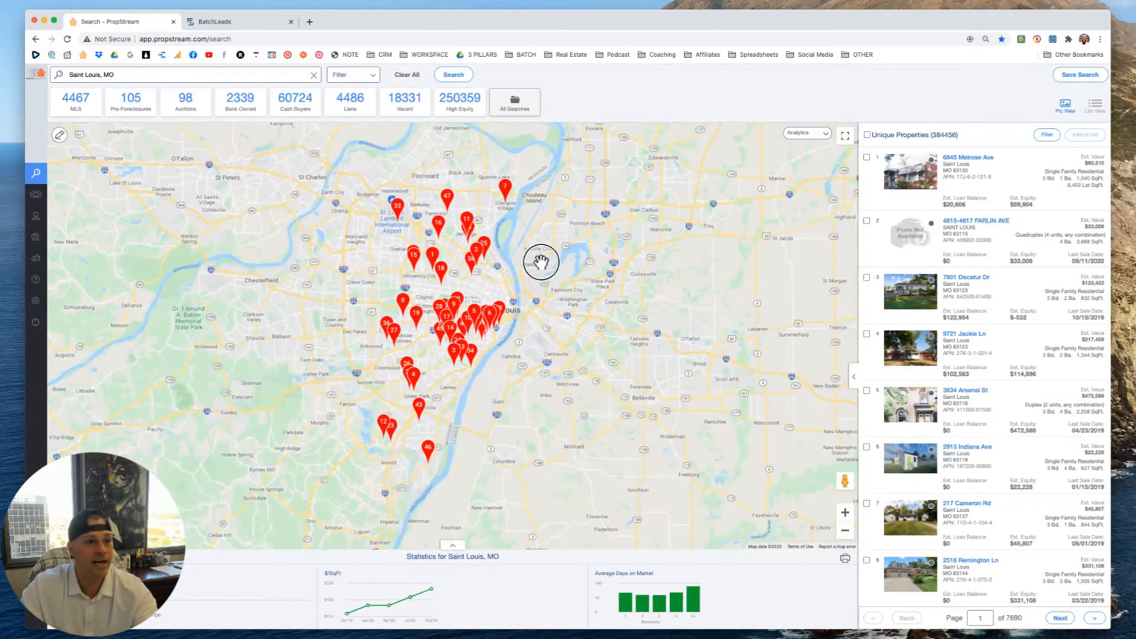
left_click(354, 77)
left_click(579, 76)
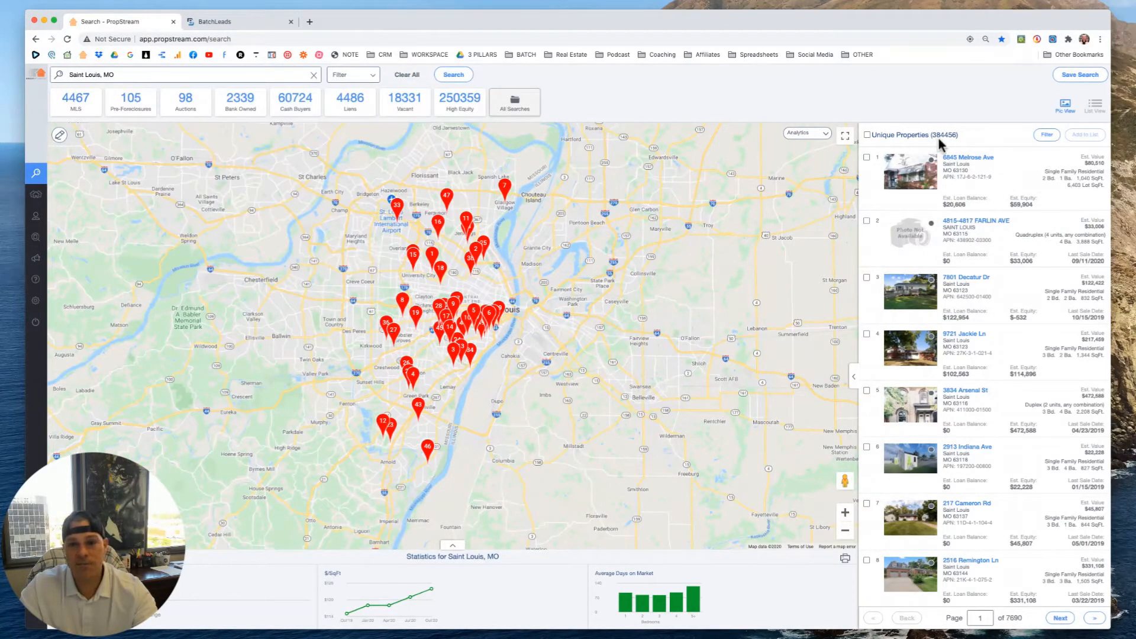
left_click_drag(945, 135, 870, 135)
left_click(963, 135)
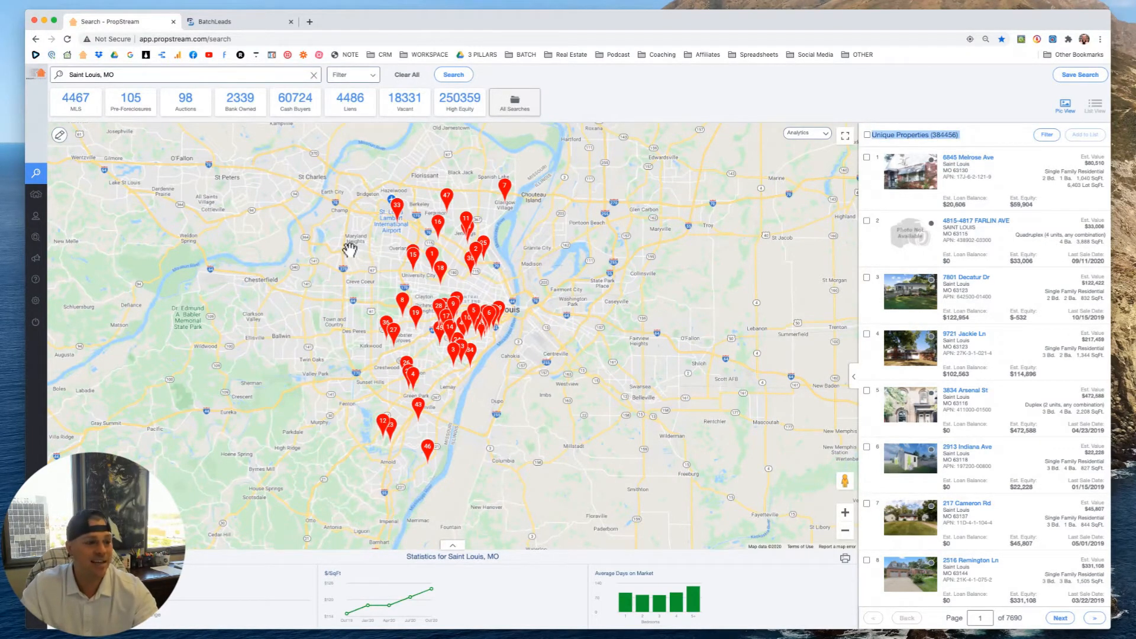
Filter the Saint Louis search to the Vacant quick list and to properties that are not on the market.
left_click(346, 78)
left_click(237, 137)
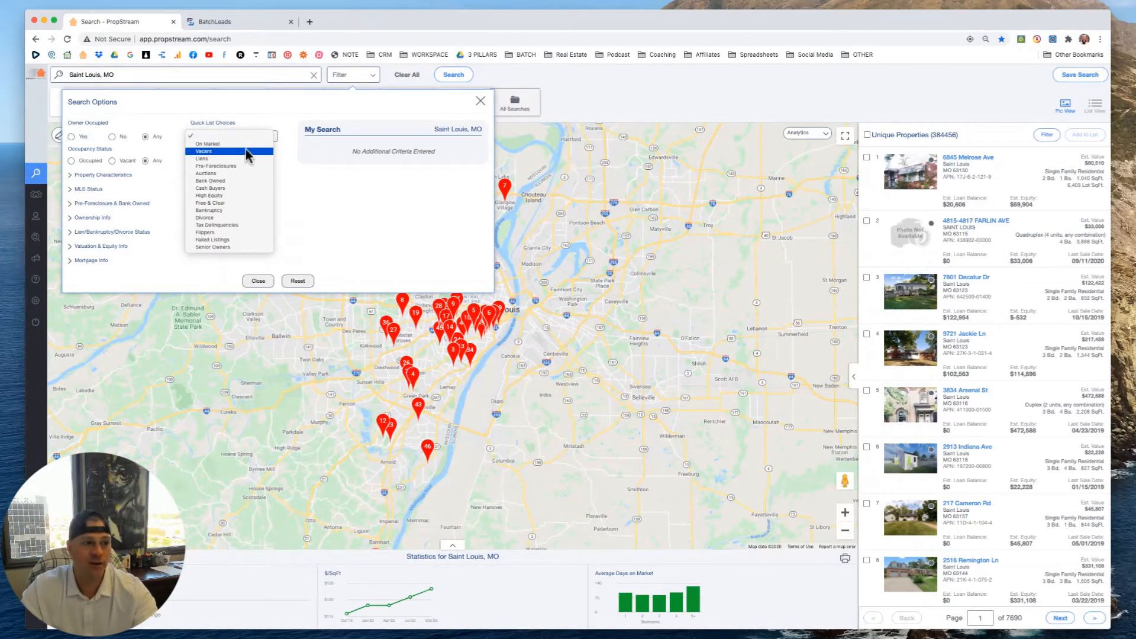
left_click(234, 151)
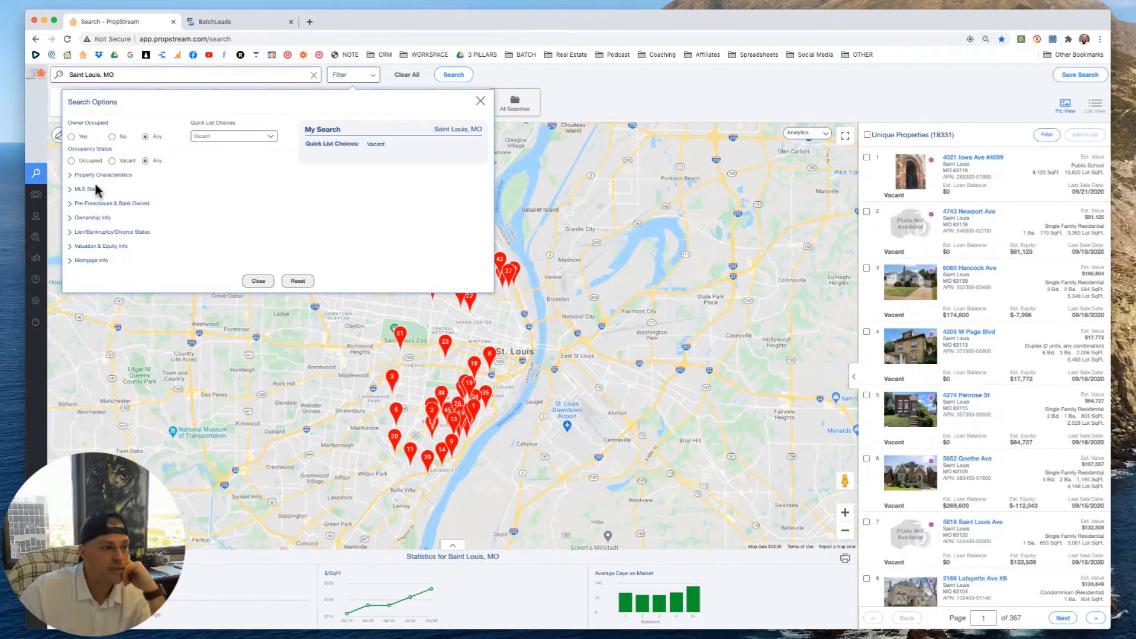
left_click(70, 190)
double_click(70, 190)
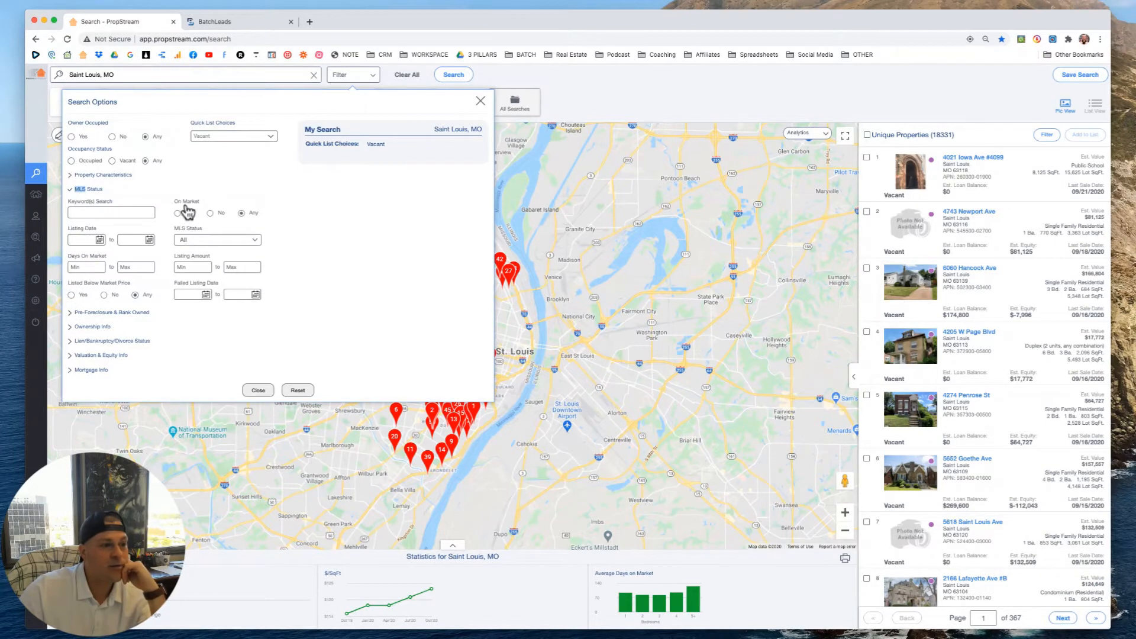
left_click(210, 213)
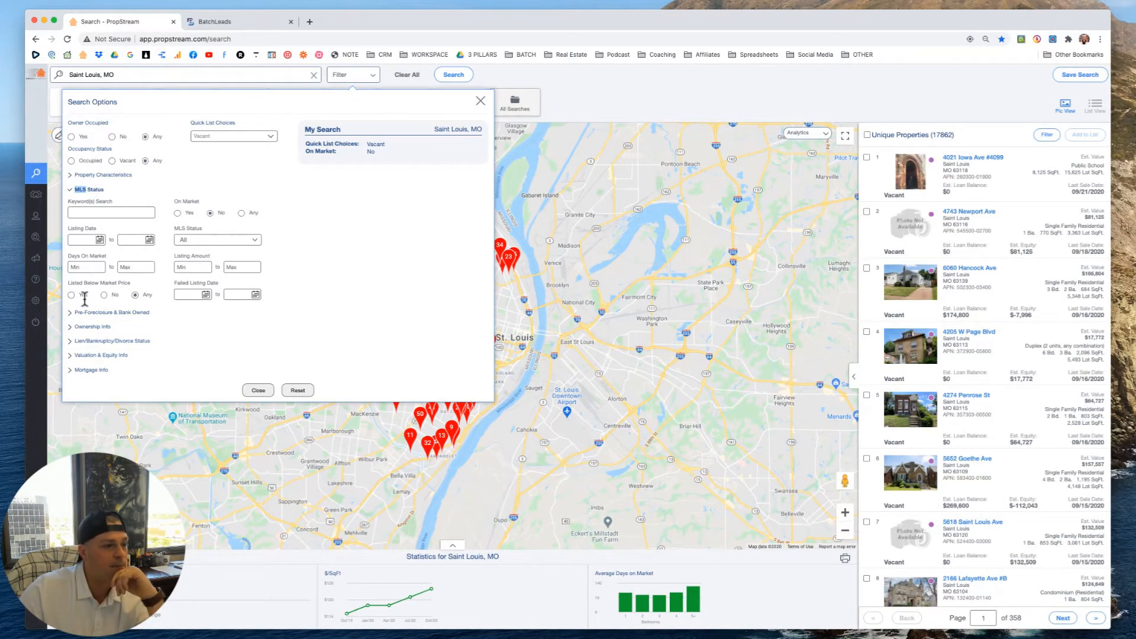
Set the minimum estimated equity filter to 40%.
left_click(71, 355)
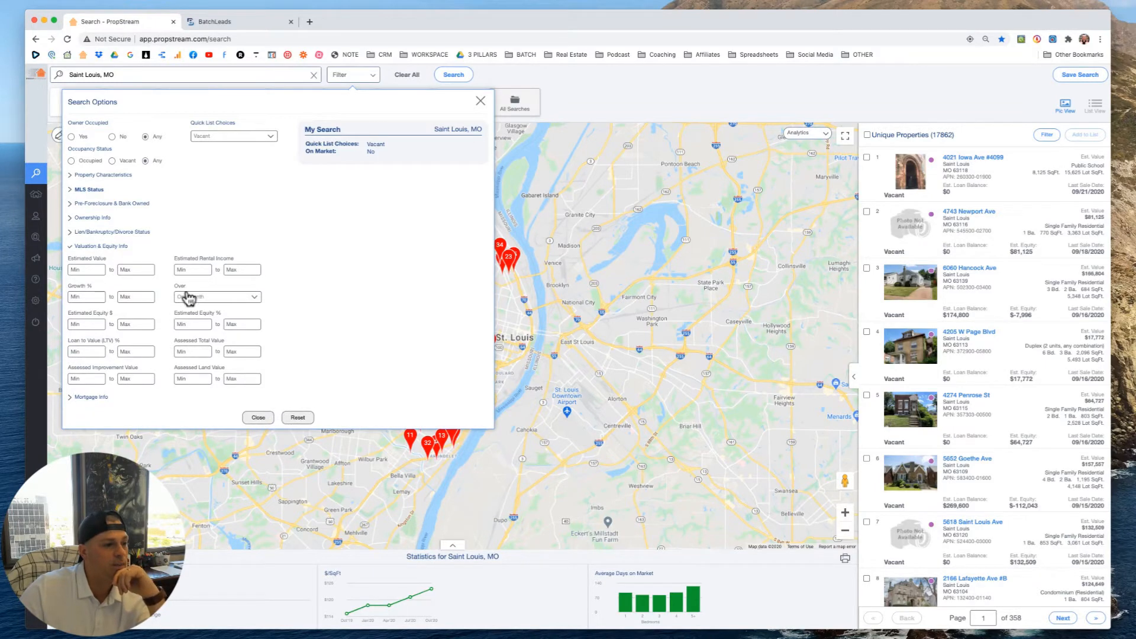
left_click(197, 326)
type("40")
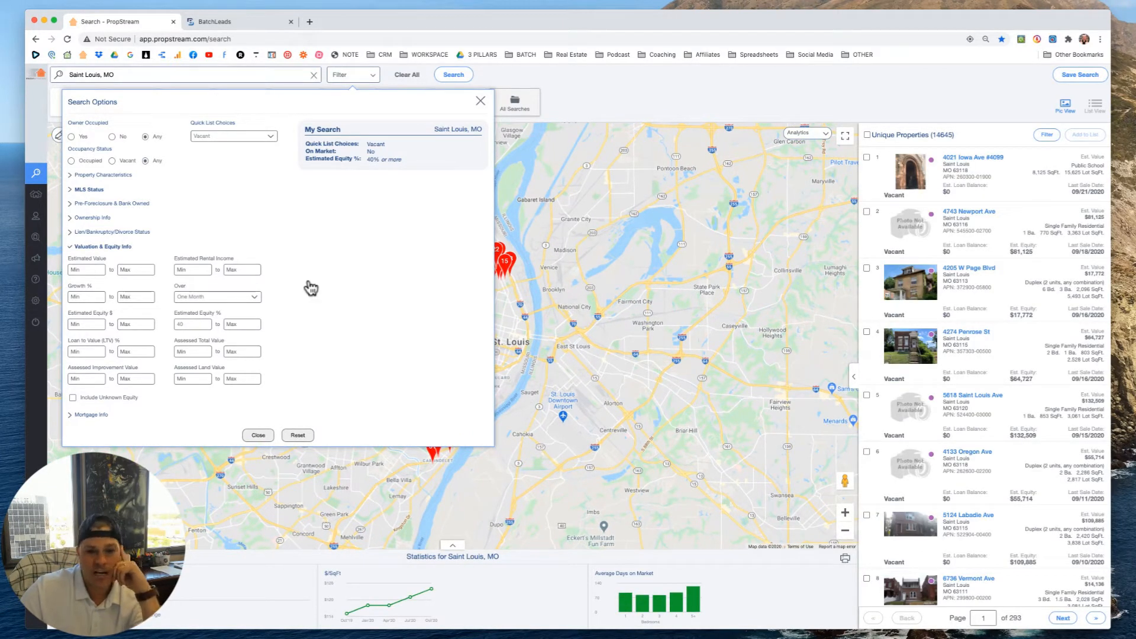
Limit the property classification to Residential and the property types to Single Family and Multi-Family 2-4.
left_click(83, 176)
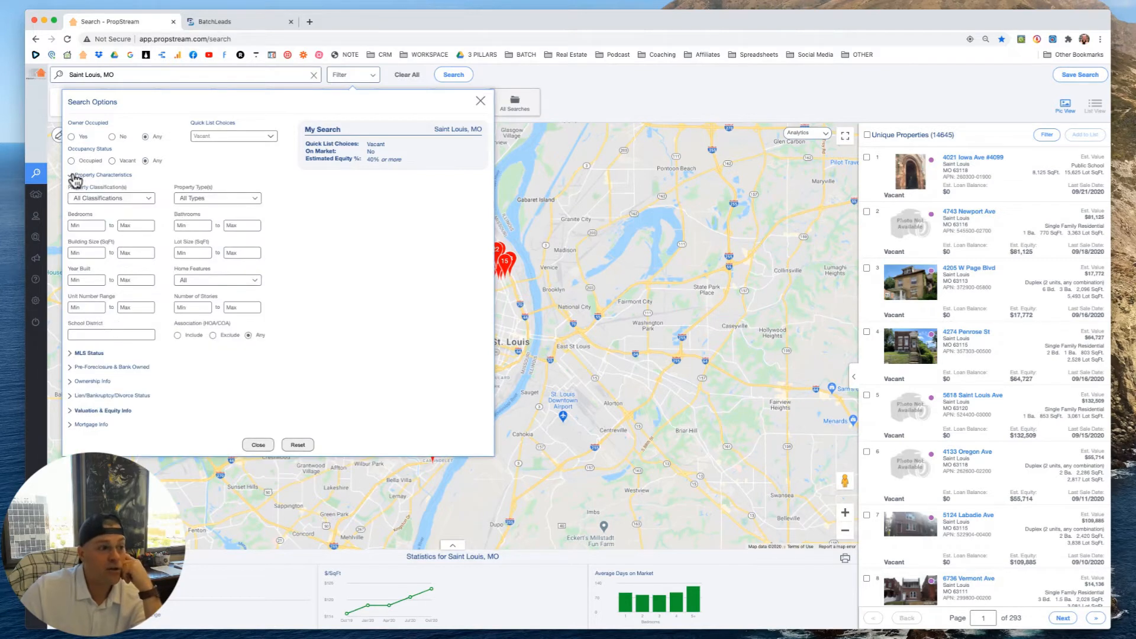
left_click(93, 202)
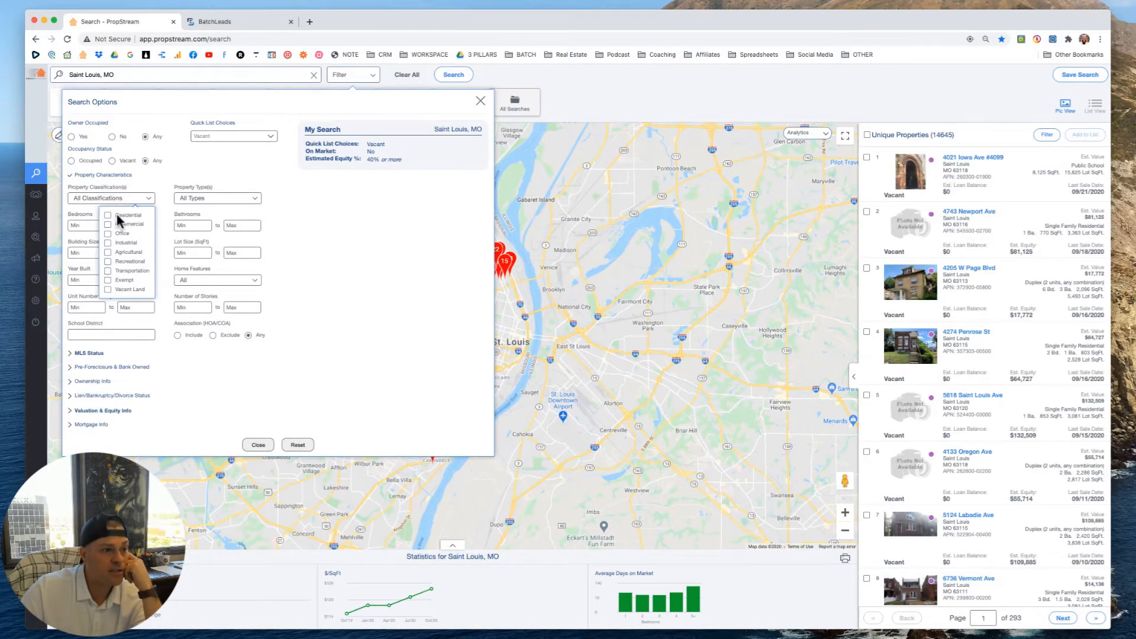
left_click(119, 218)
left_click(195, 201)
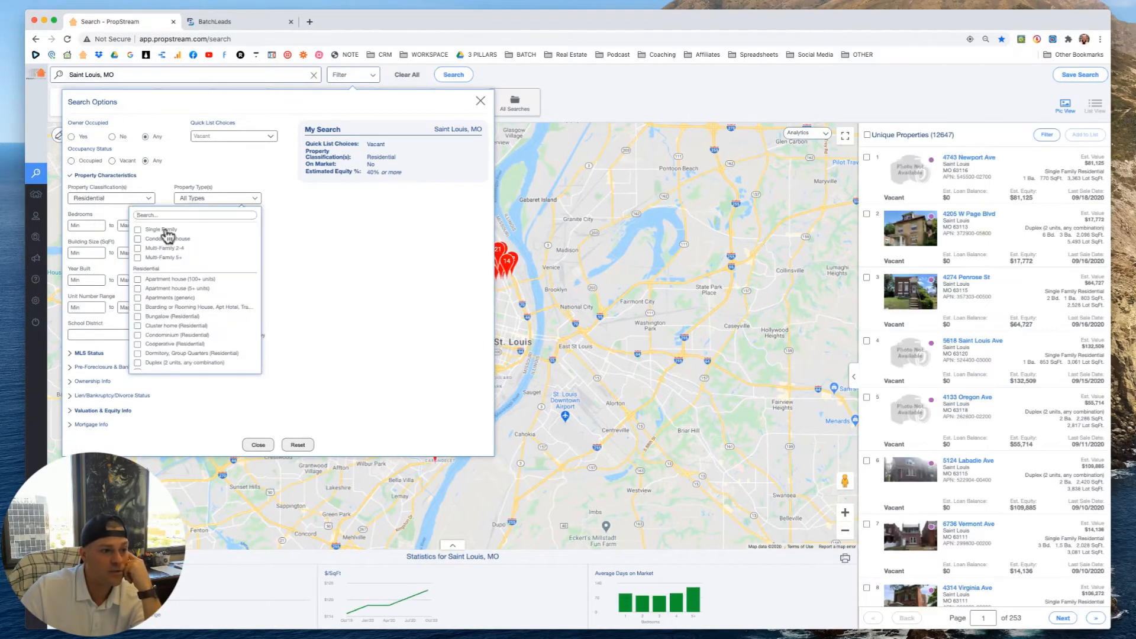
left_click(137, 230)
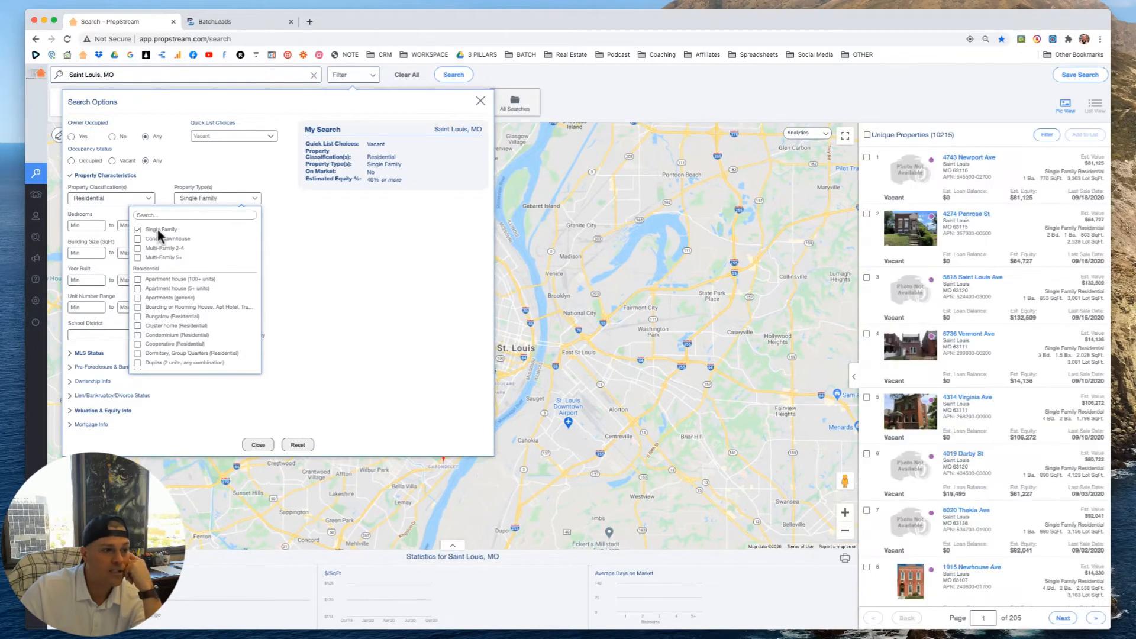
left_click(138, 239)
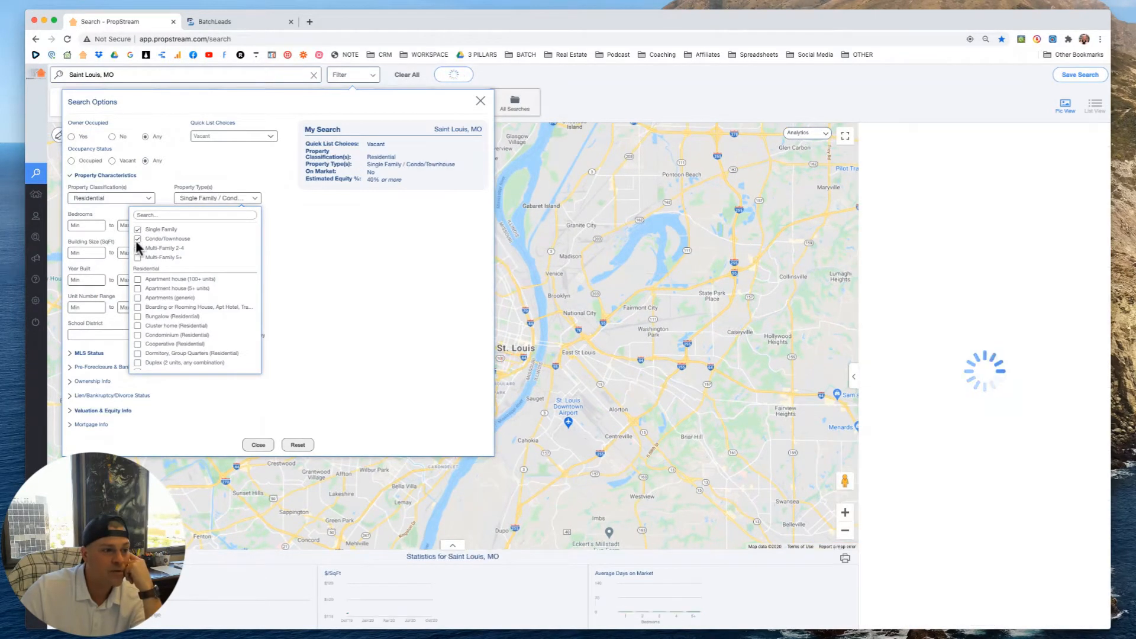
left_click(138, 239)
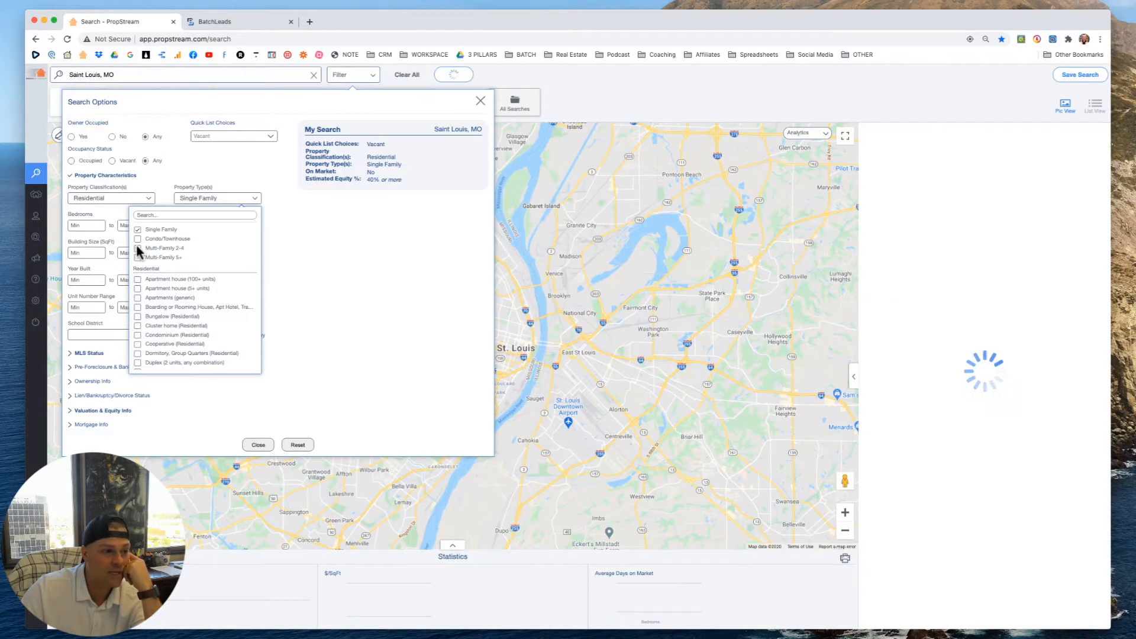
left_click(138, 248)
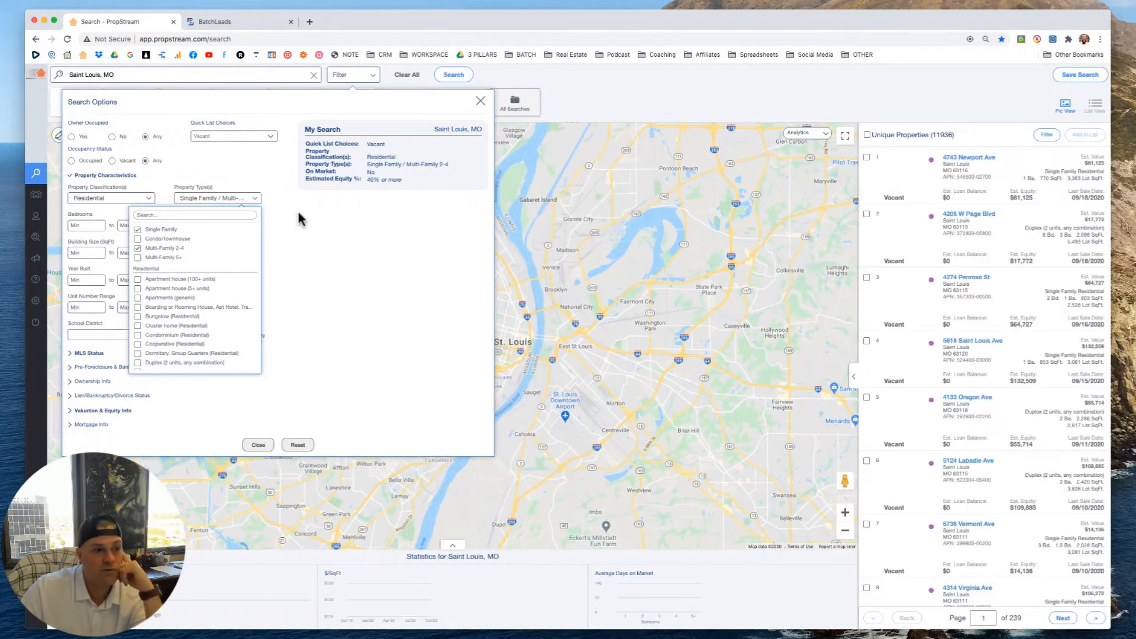
left_click(300, 220)
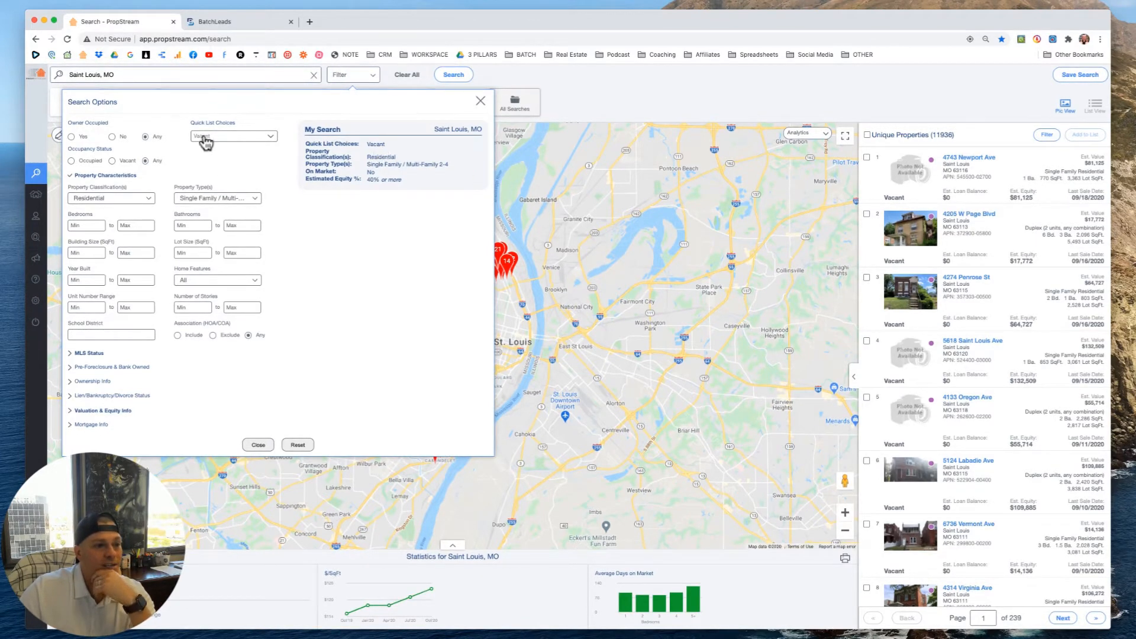
Set the minimum years of ownership to 5 and close the search options.
mouse_move(383, 148)
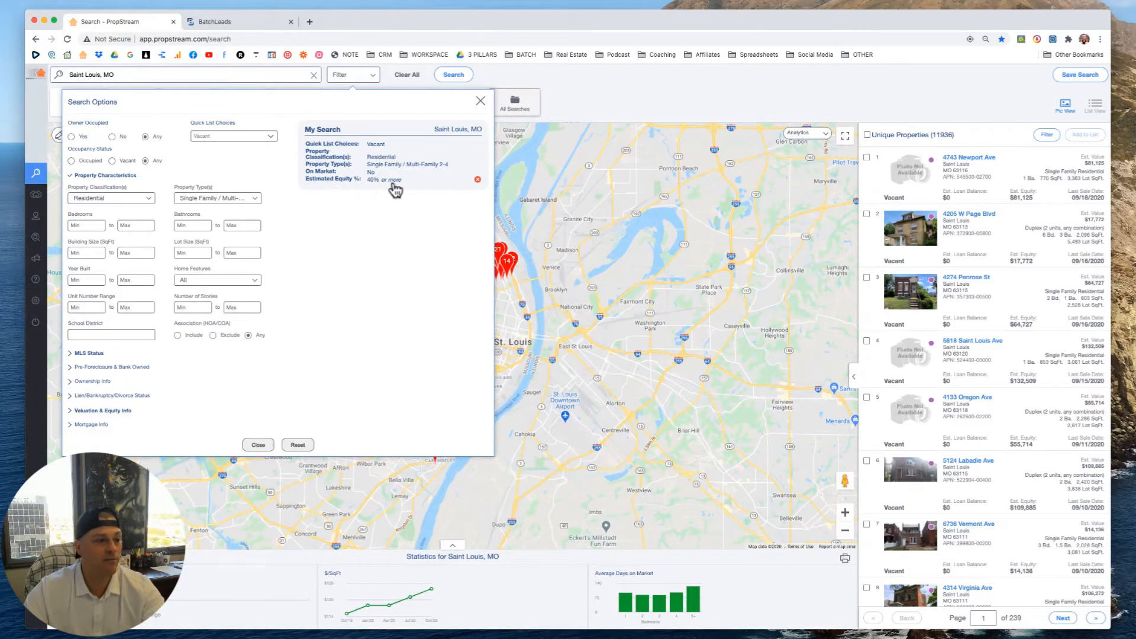
left_click(72, 383)
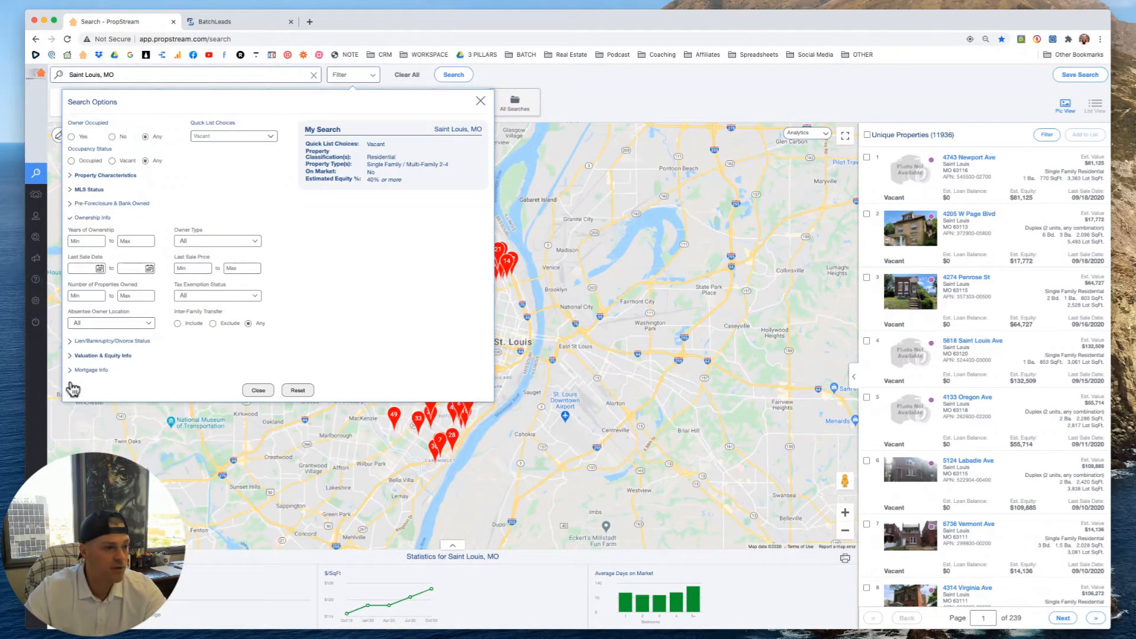
left_click(88, 242)
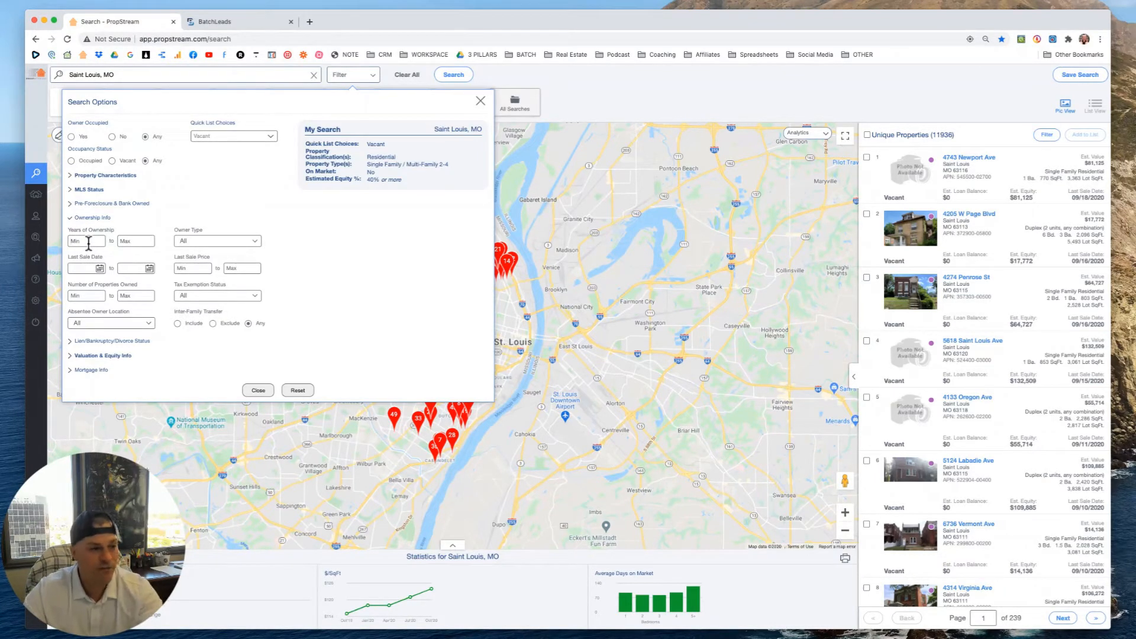
type("5")
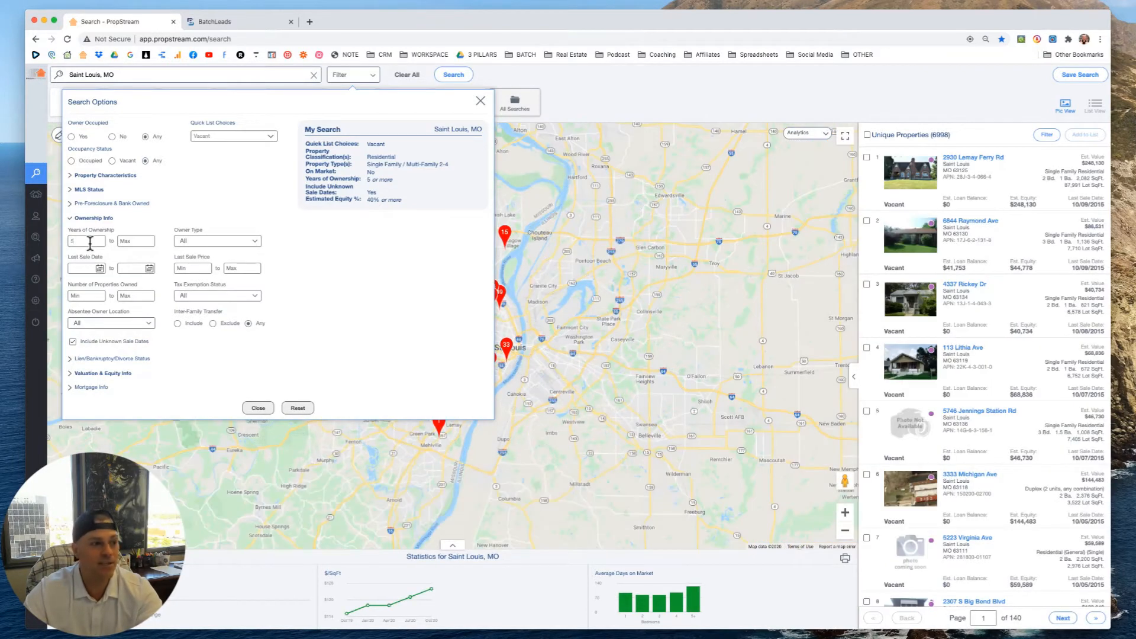
key("BackSpace")
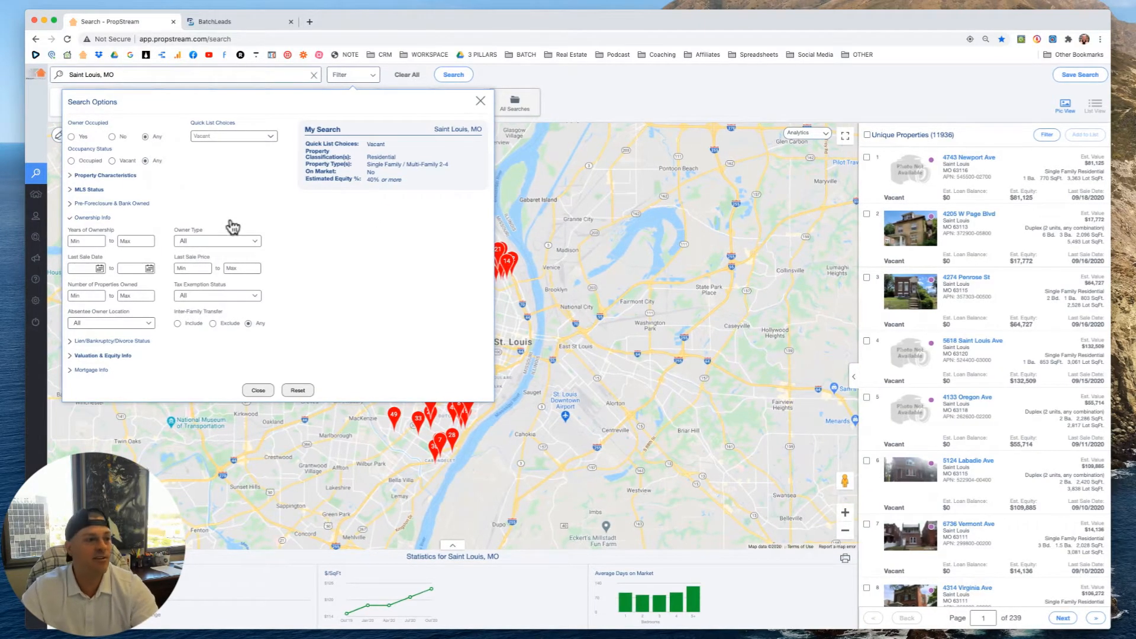
left_click(87, 242)
type("5")
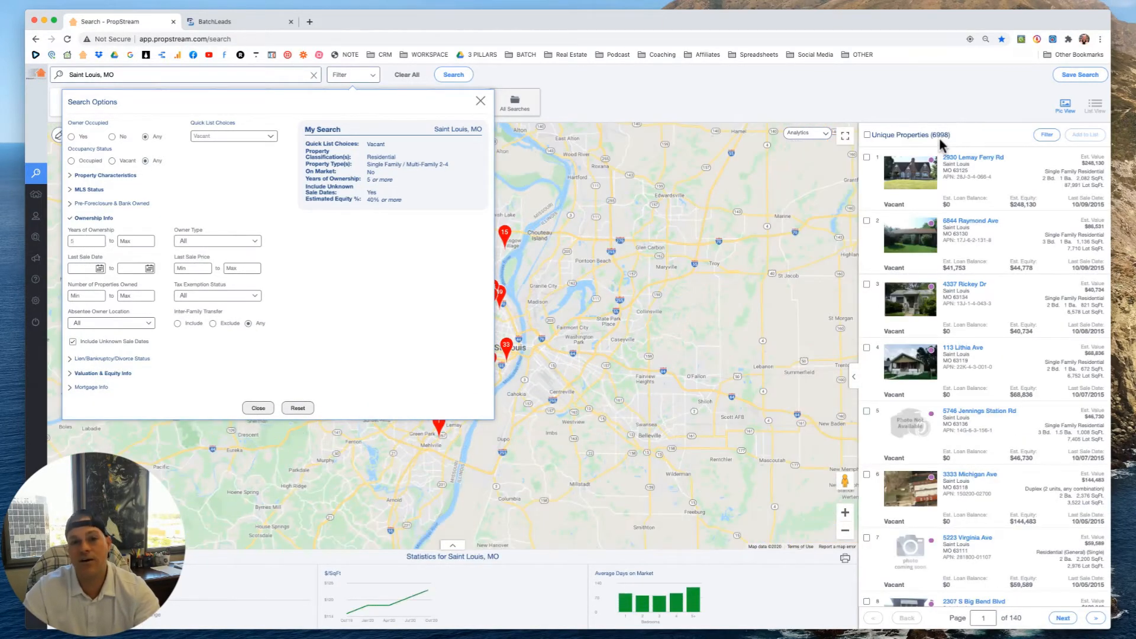
left_click(55, 239)
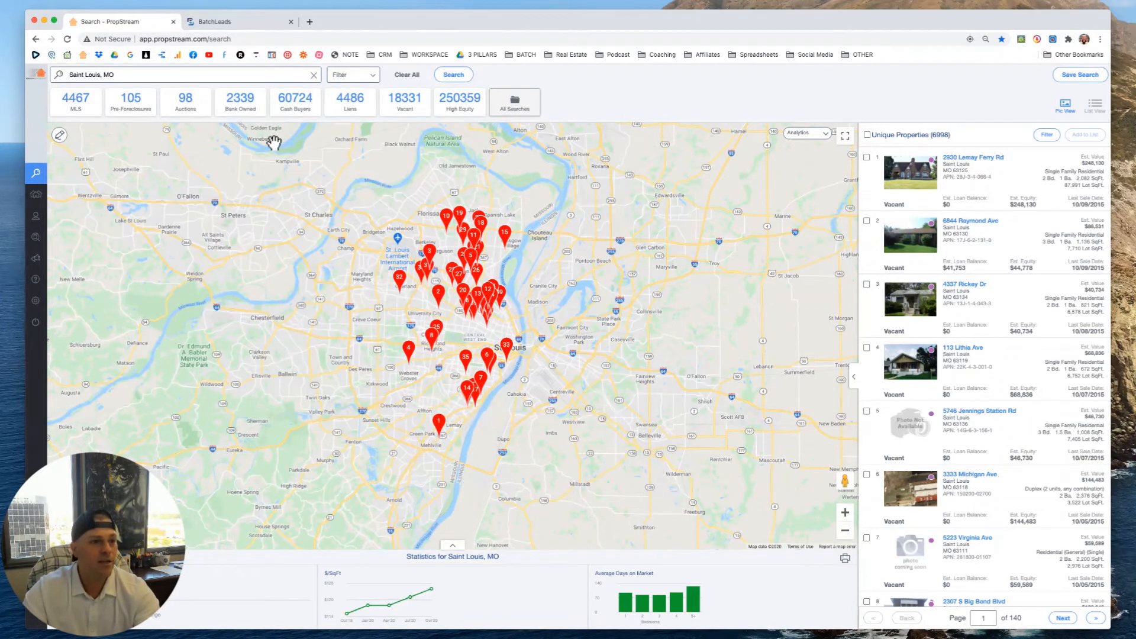
Change the minimum years of ownership to 7 and close the search options.
left_click(343, 75)
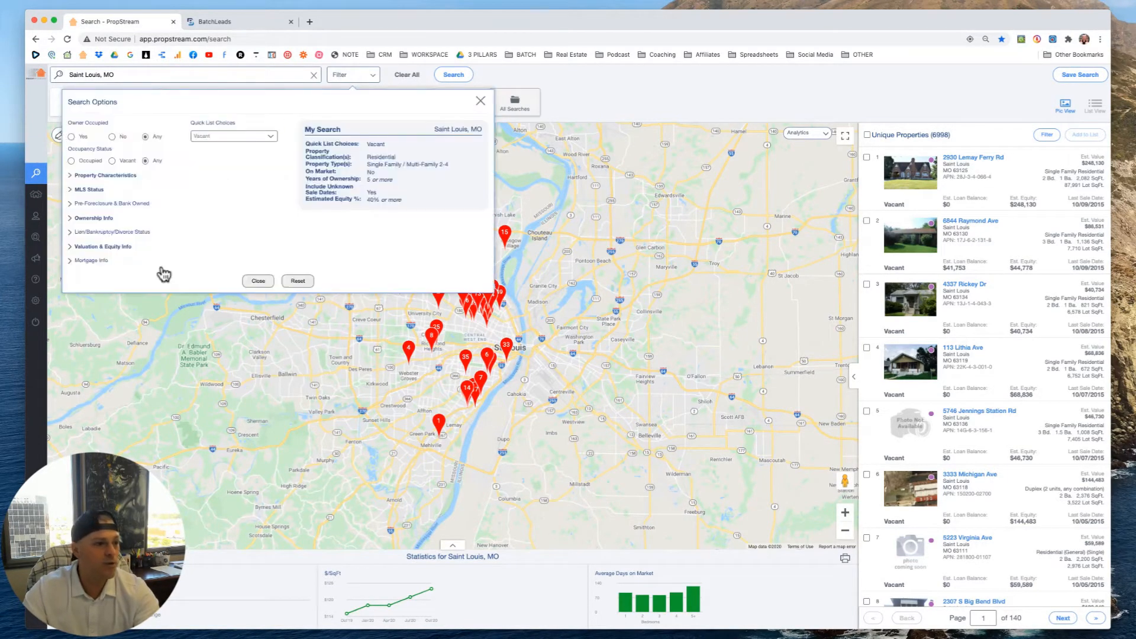
left_click(72, 218)
left_click(69, 240)
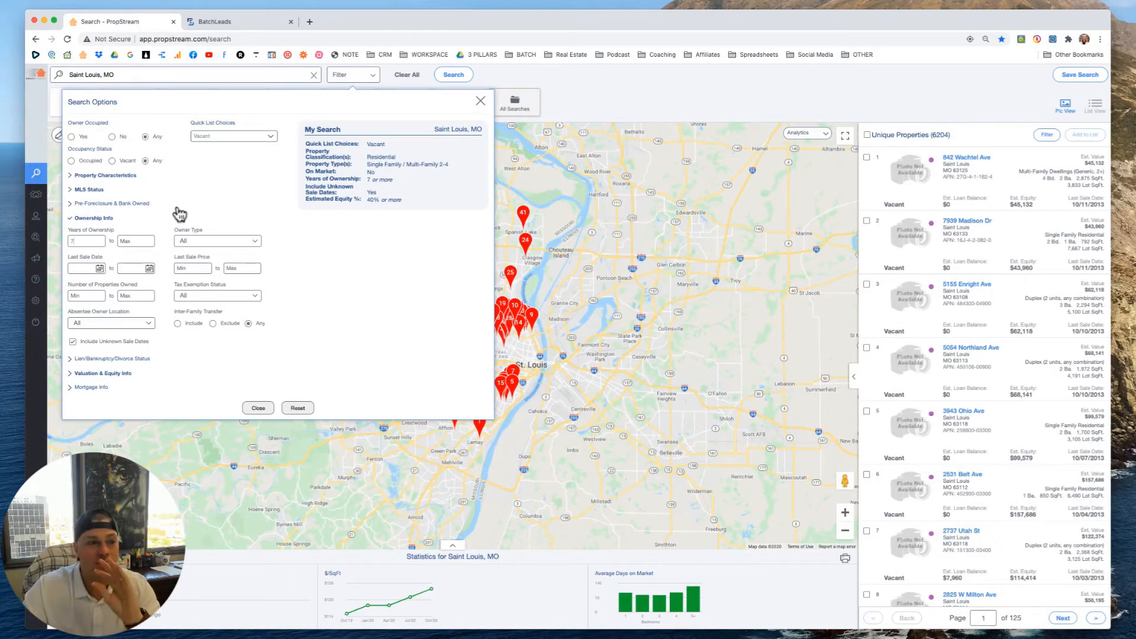
left_click(59, 239)
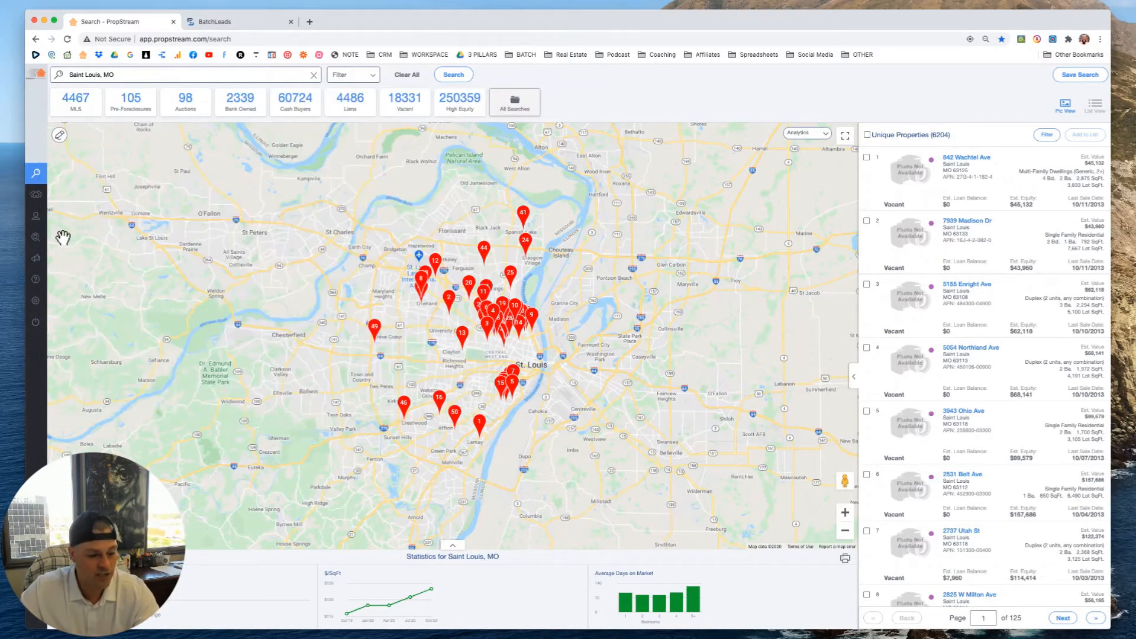
Raise the minimum years of ownership in the search filter to 10.
left_click(355, 80)
left_click(71, 220)
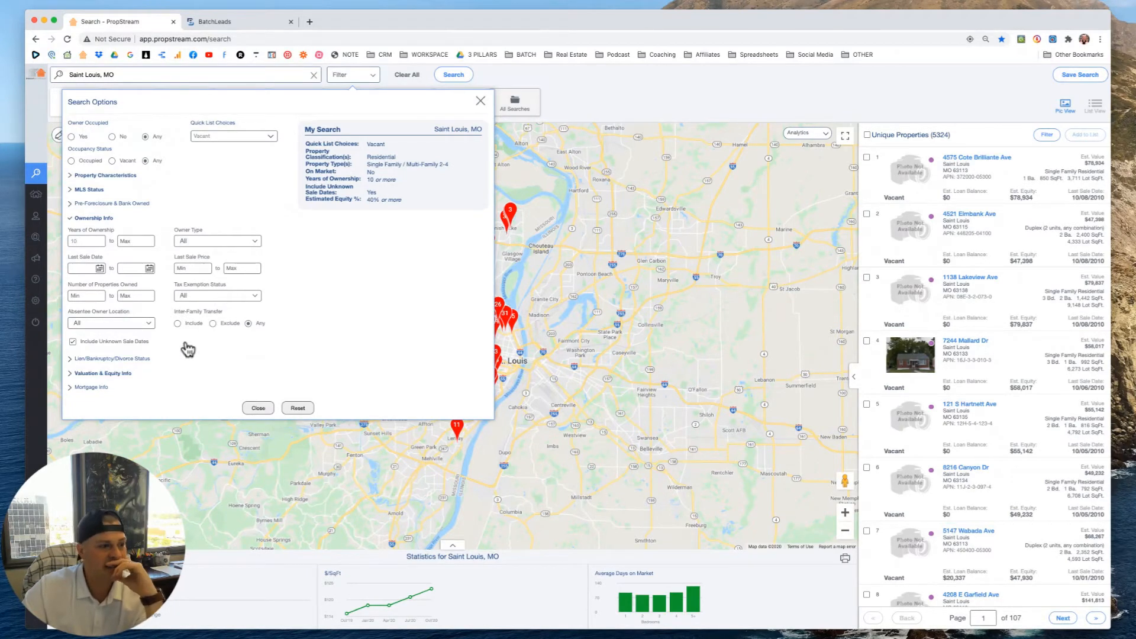
Raise the minimum estimated equity in the search filter to 50% and close the search options.
left_click(78, 374)
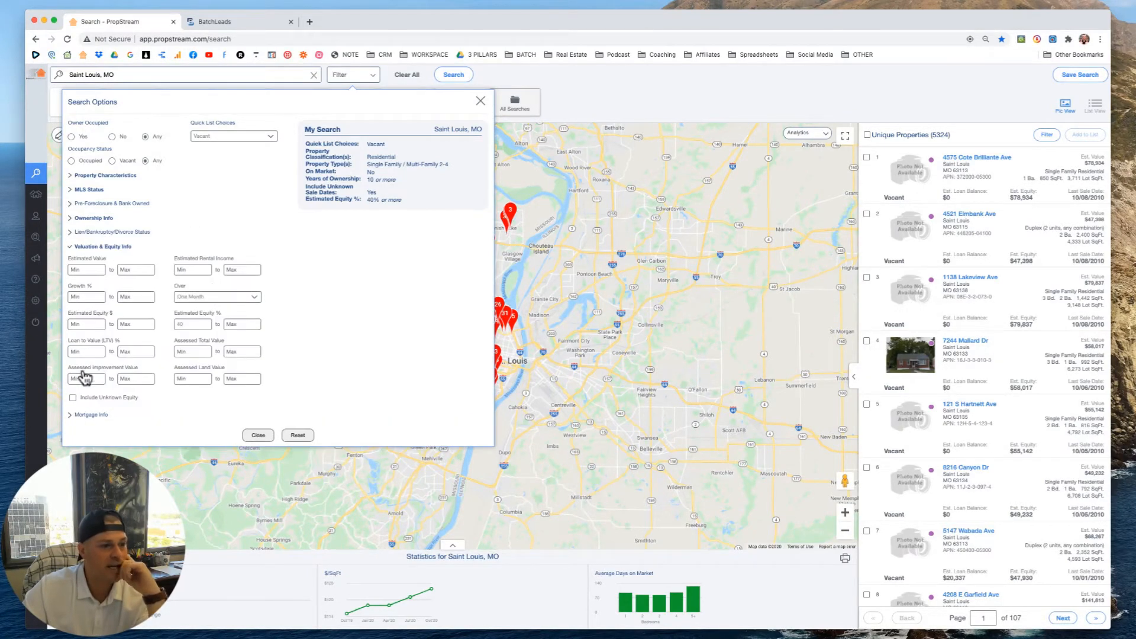
double_click(190, 325)
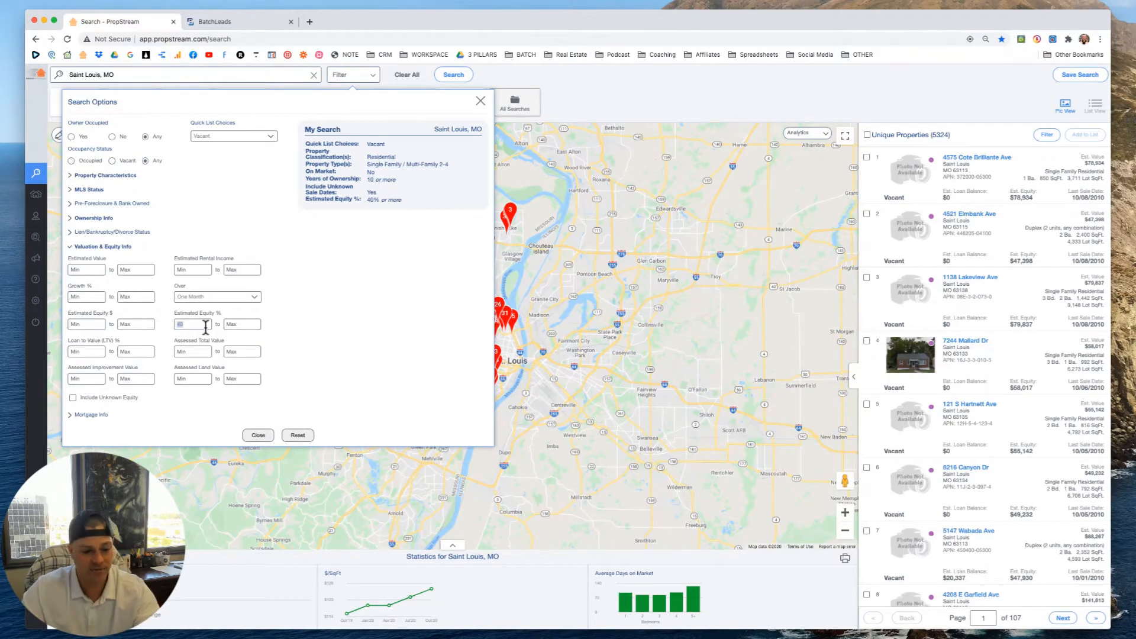
left_click(453, 325)
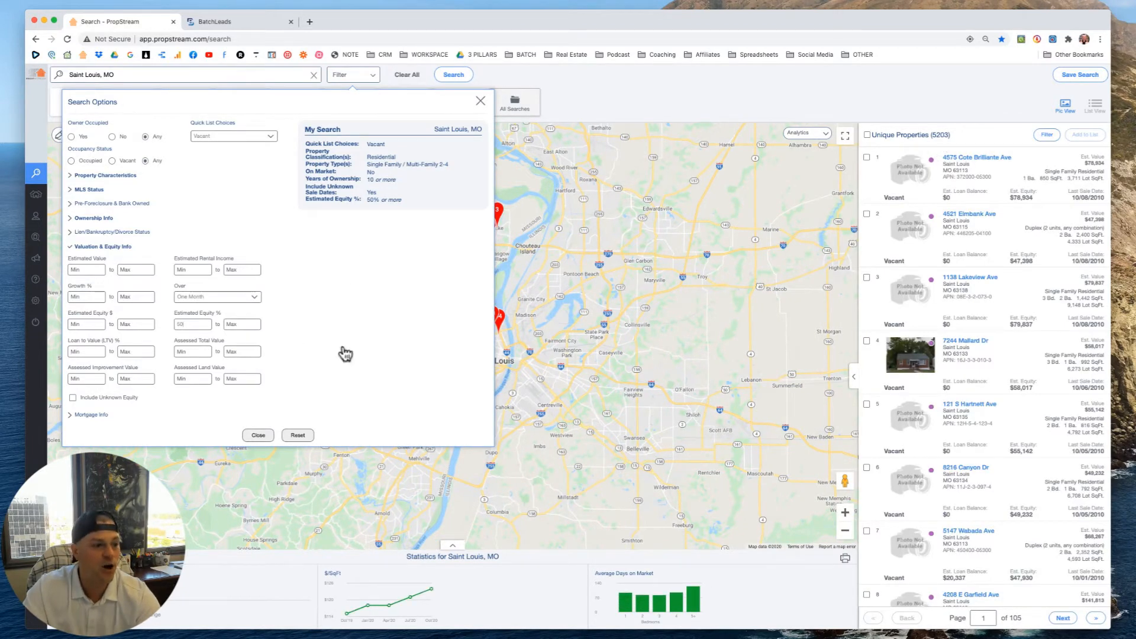
left_click(616, 352)
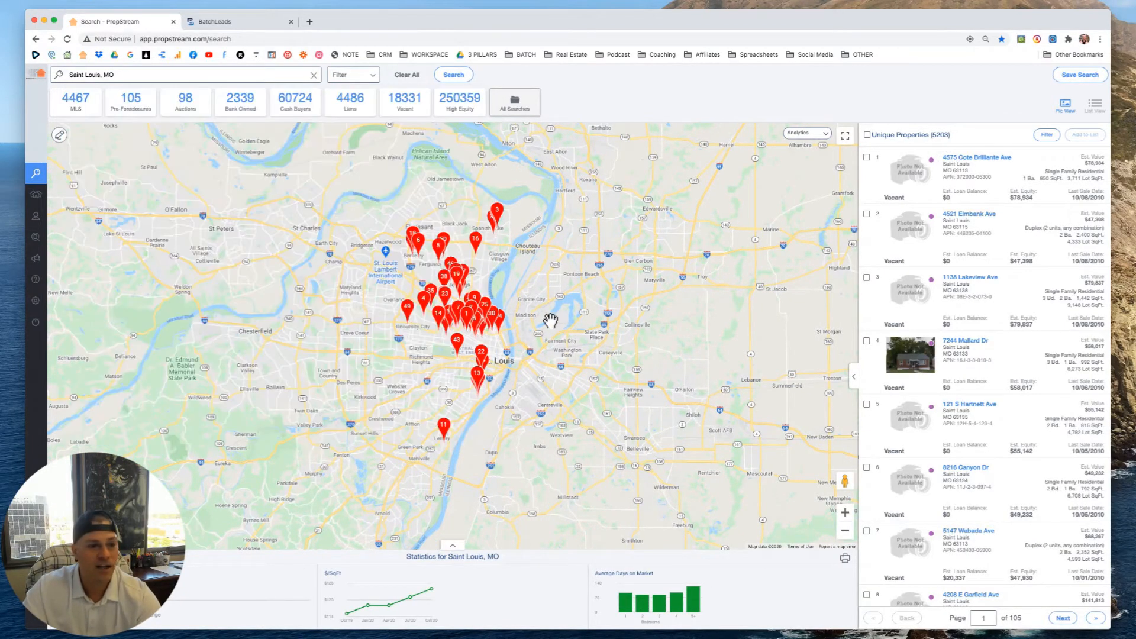
Examine the filtered Saint Louis results on the map and in the property list.
left_click_drag(543, 266, 638, 273)
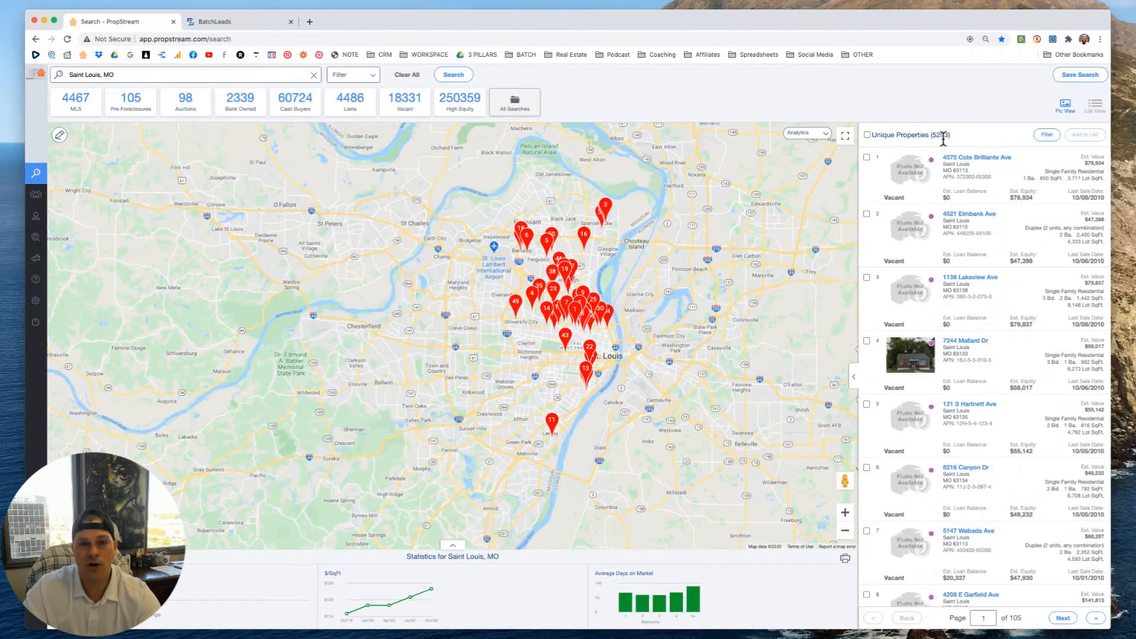
scroll(977, 261, "down", 1)
scroll(978, 262, "up", 1)
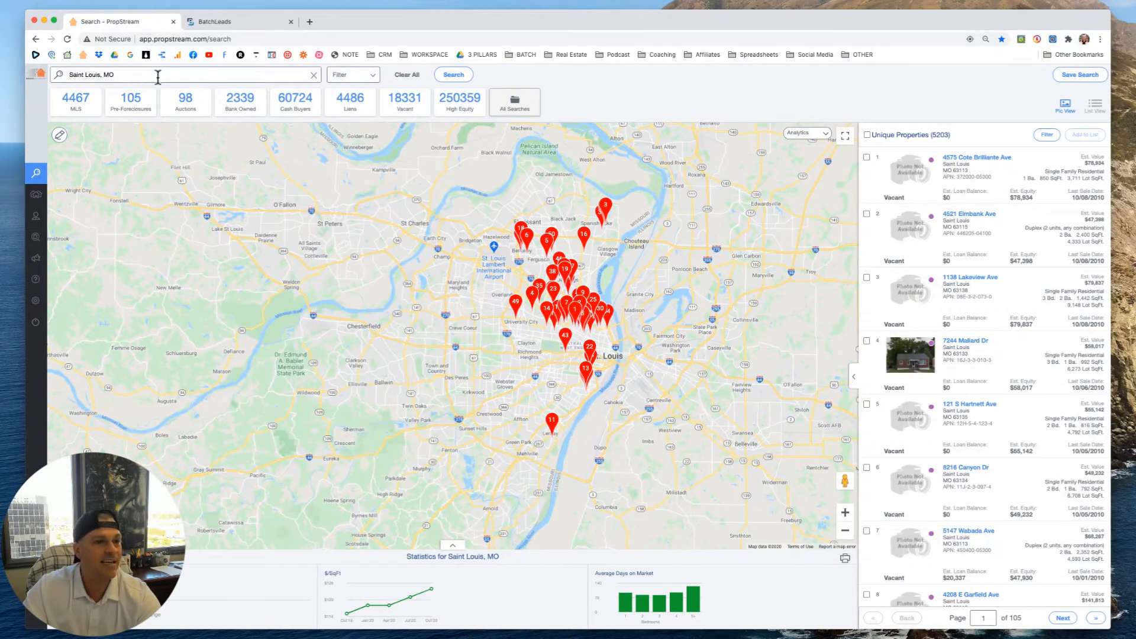
scroll(970, 353, "down", 5)
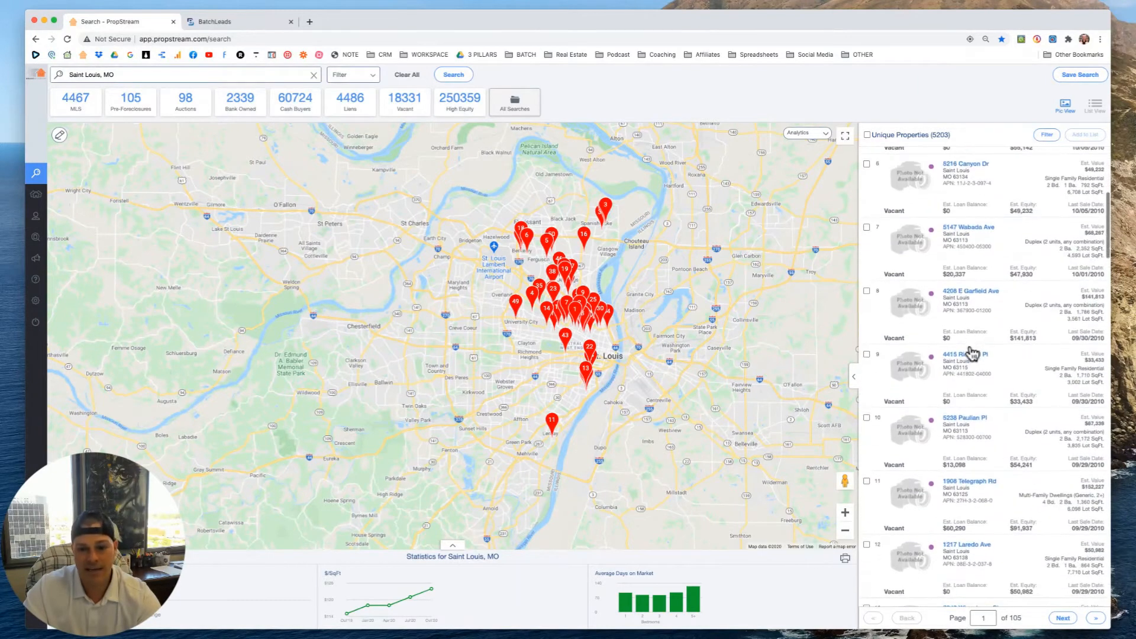
scroll(972, 354, "down", 6)
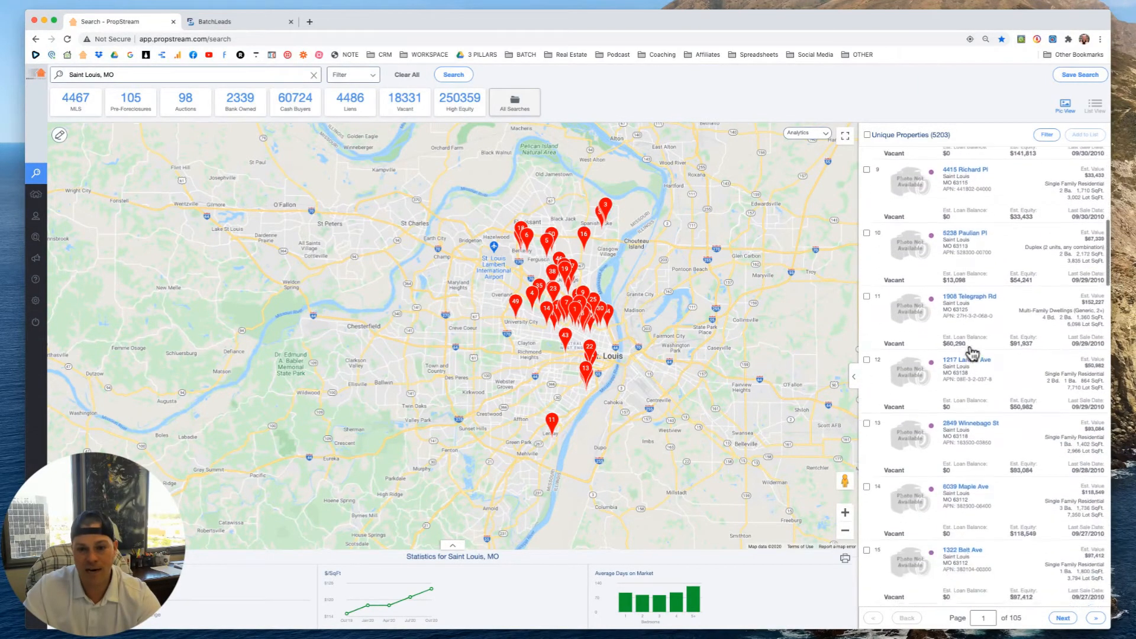
scroll(971, 353, "down", 7)
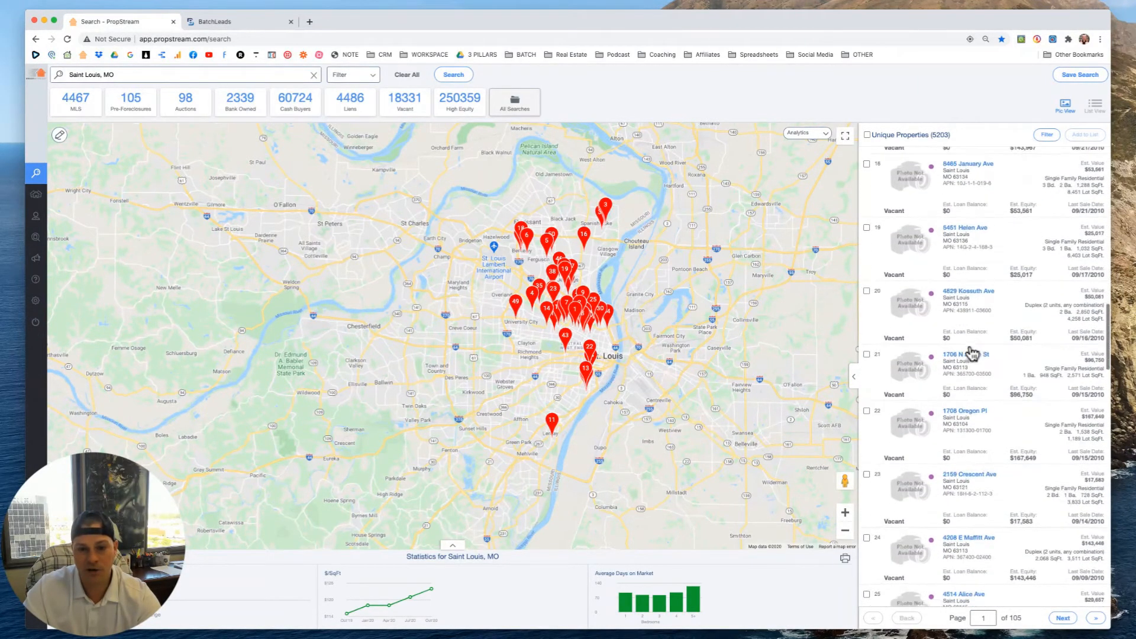
scroll(971, 353, "up", 6)
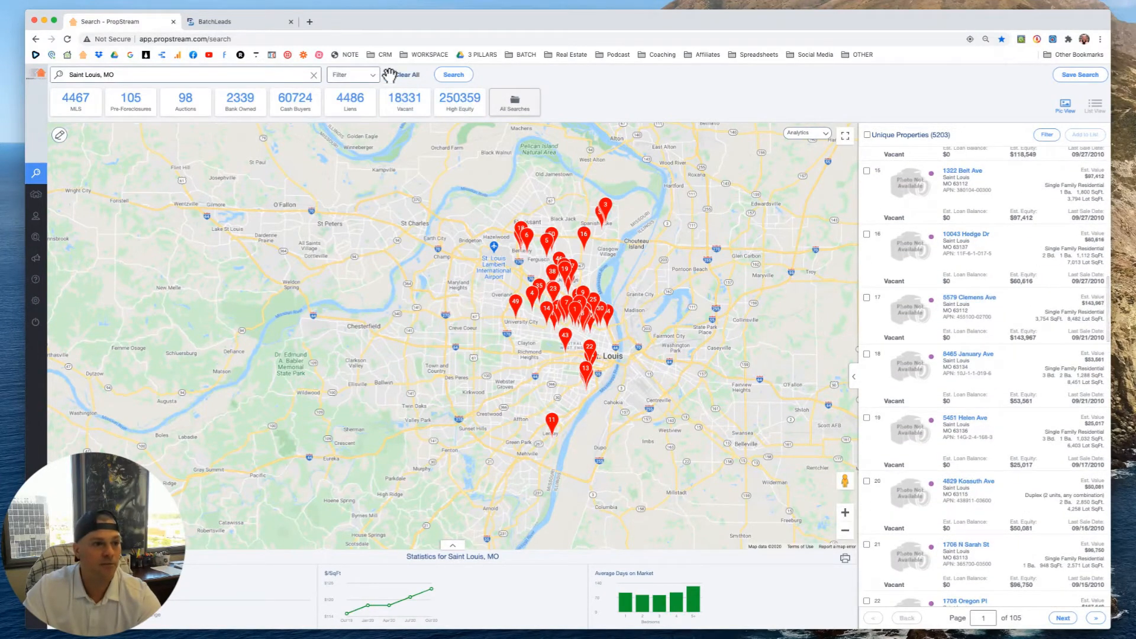
Try restricting the search to non-owner-occupied properties, and return the Owner Occupied filter to Any.
left_click(360, 80)
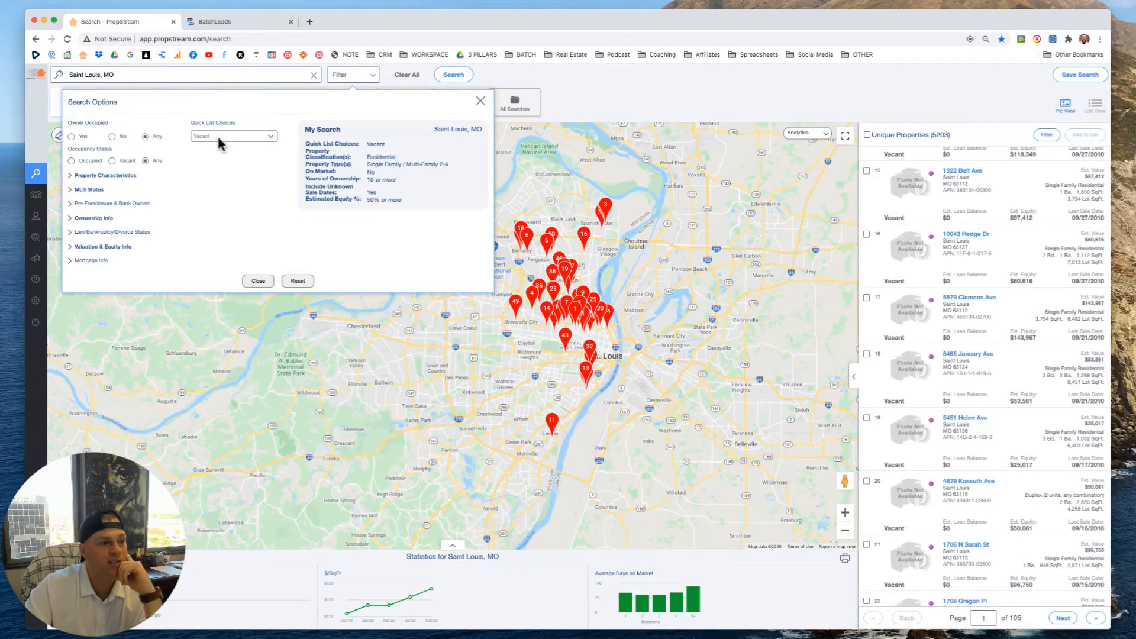
left_click(111, 137)
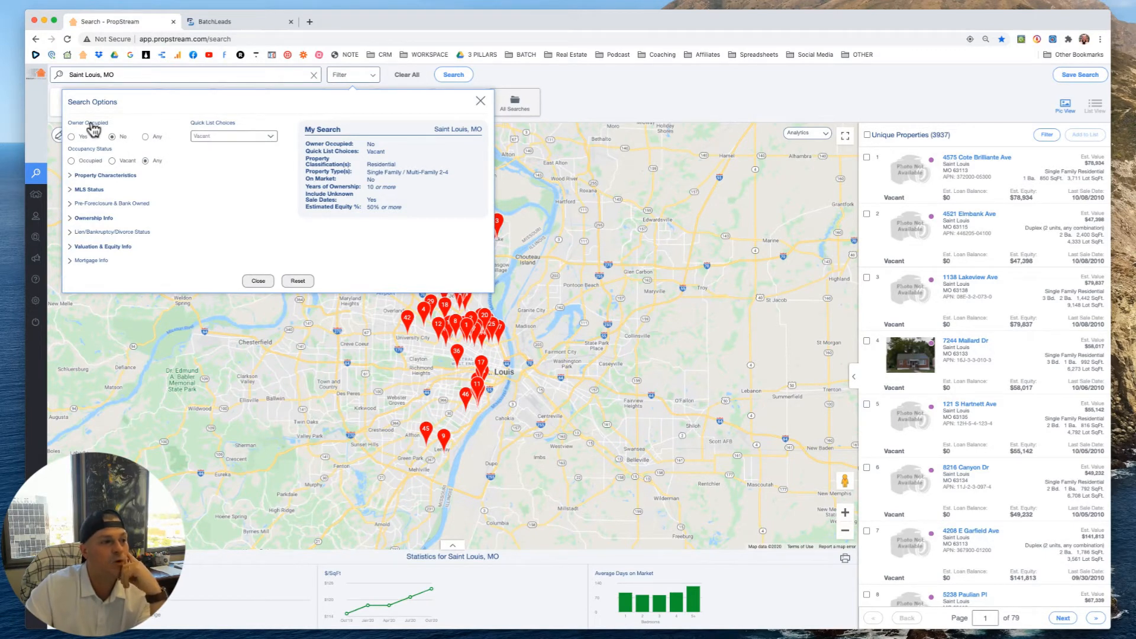
left_click(145, 137)
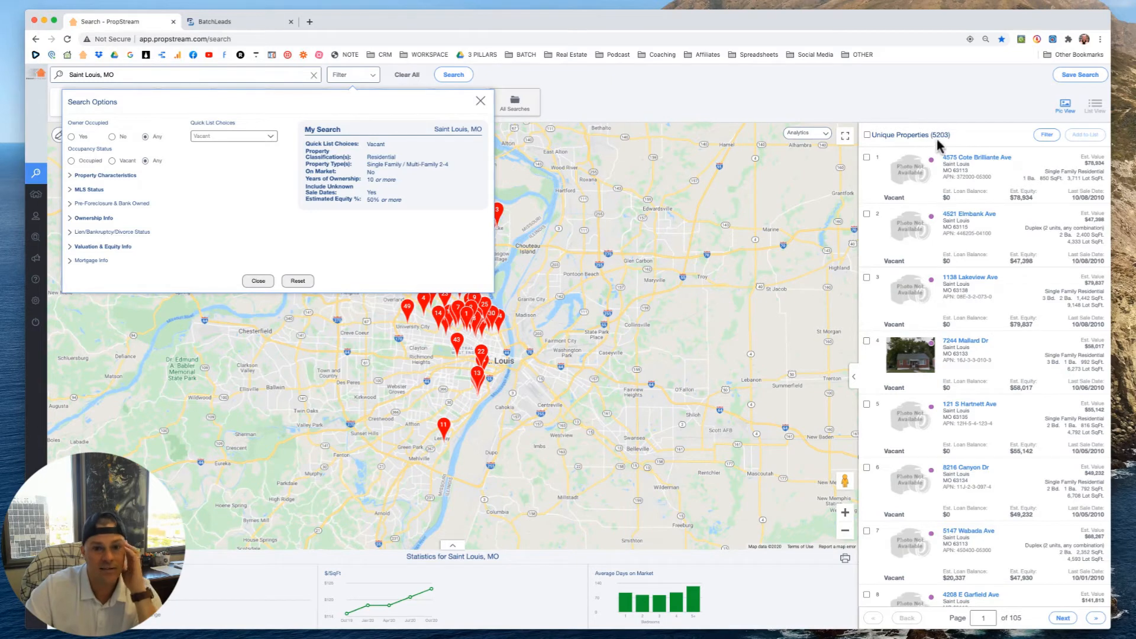
Set the occupancy status to Vacant and the minimum building size to 750 sq ft.
left_click(112, 160)
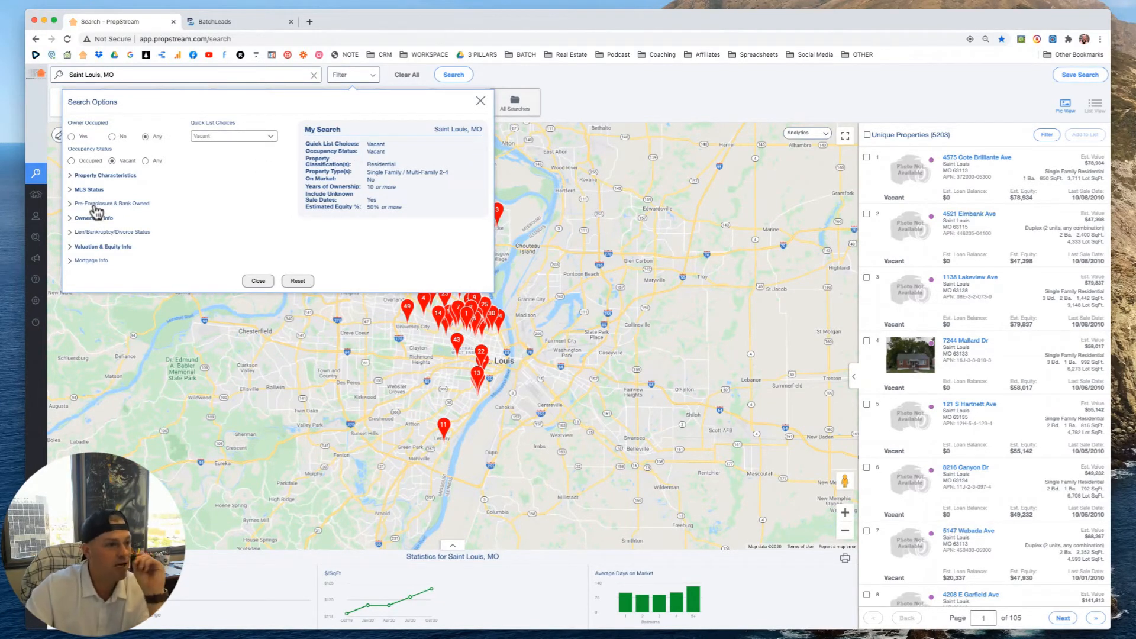
left_click(71, 261)
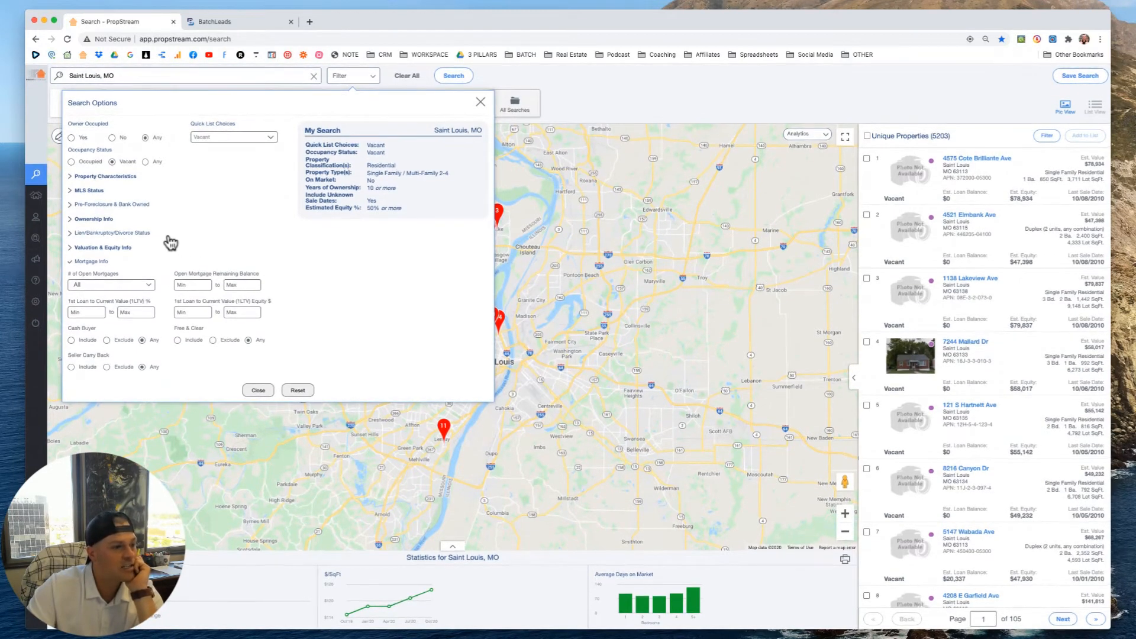
left_click(71, 232)
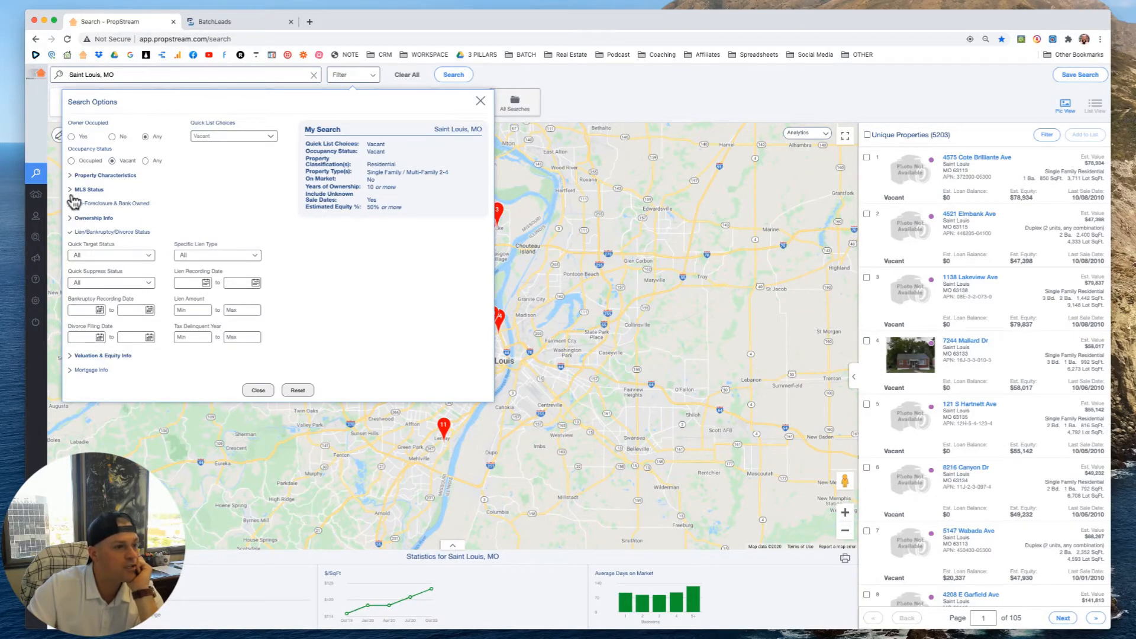
left_click(71, 175)
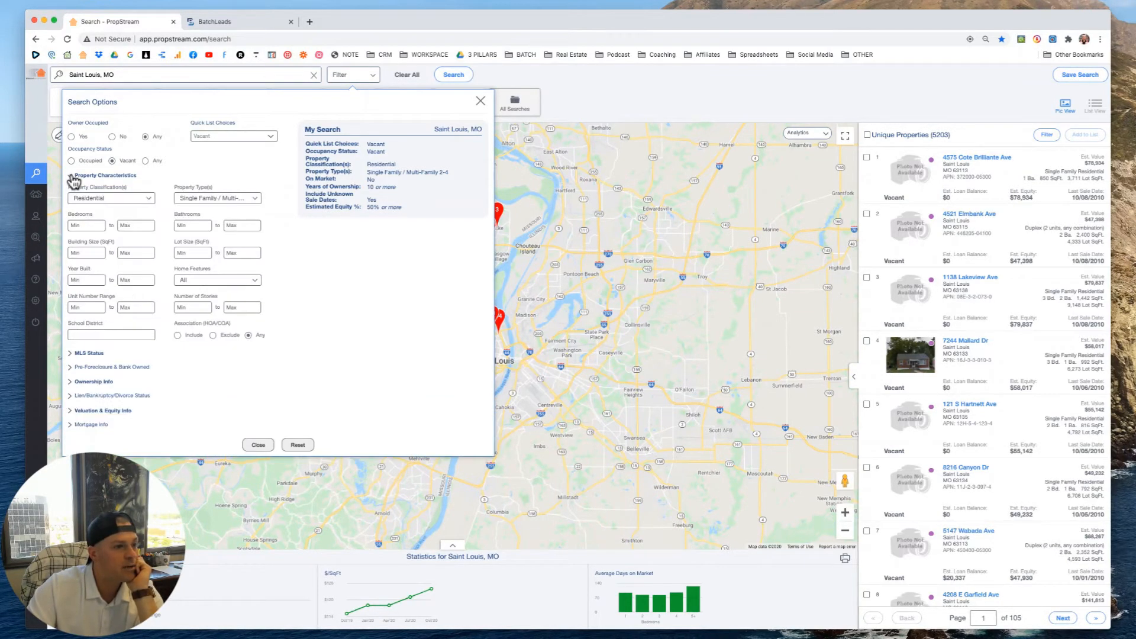
left_click(86, 253)
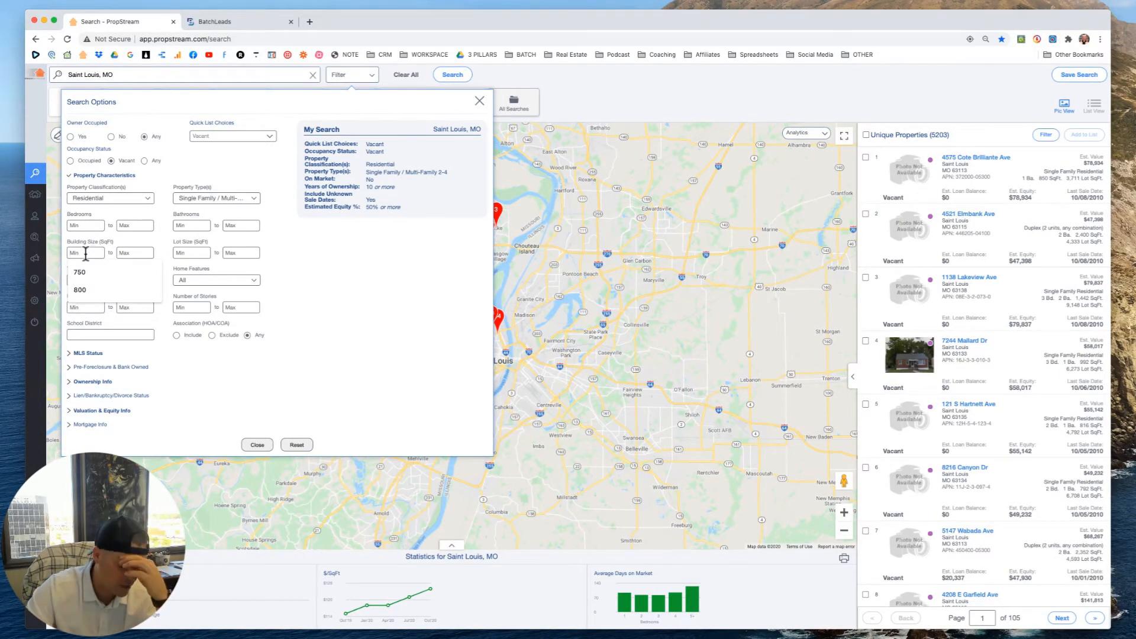
type("750")
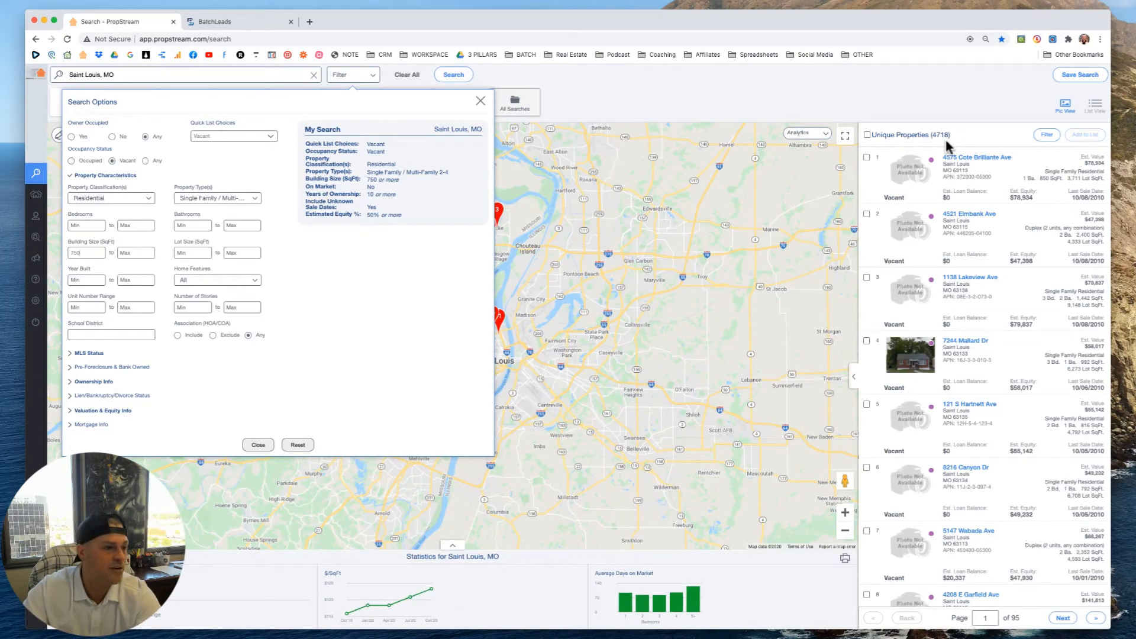
Try a minimum of 2 bedrooms in the property characteristics filter, and clear that bedroom limit.
left_click(86, 225)
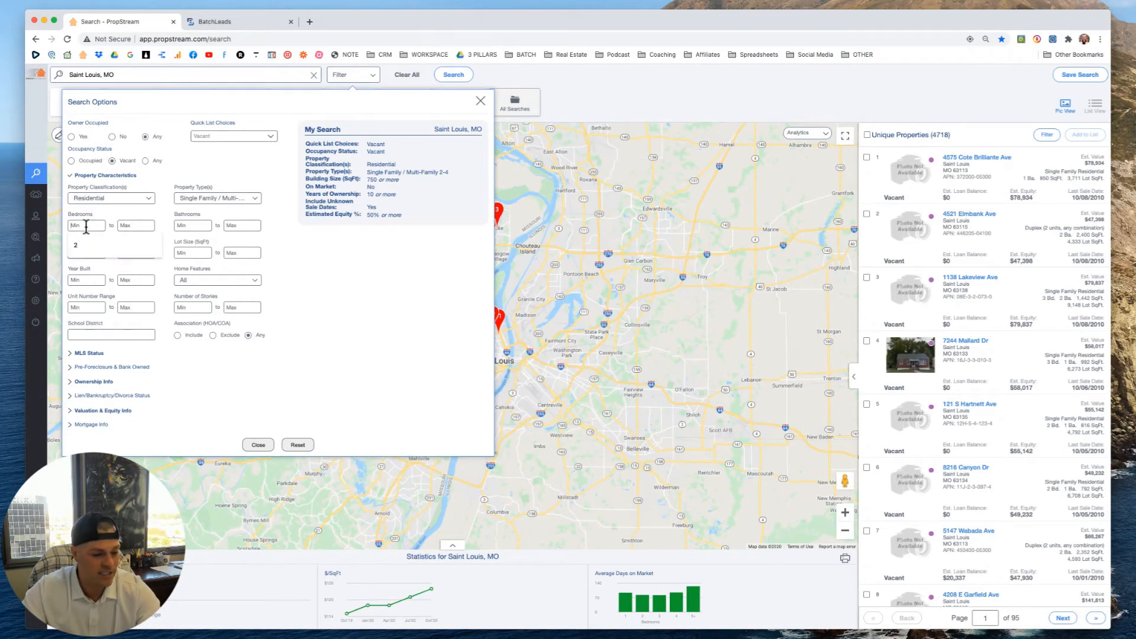
type("2")
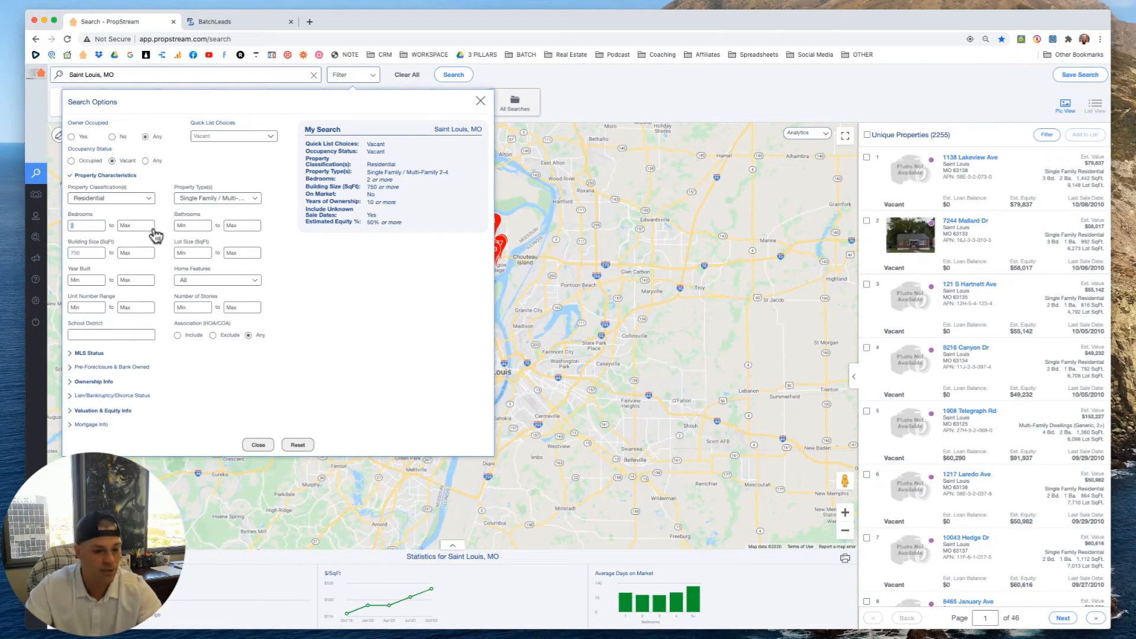
key("BackSpace")
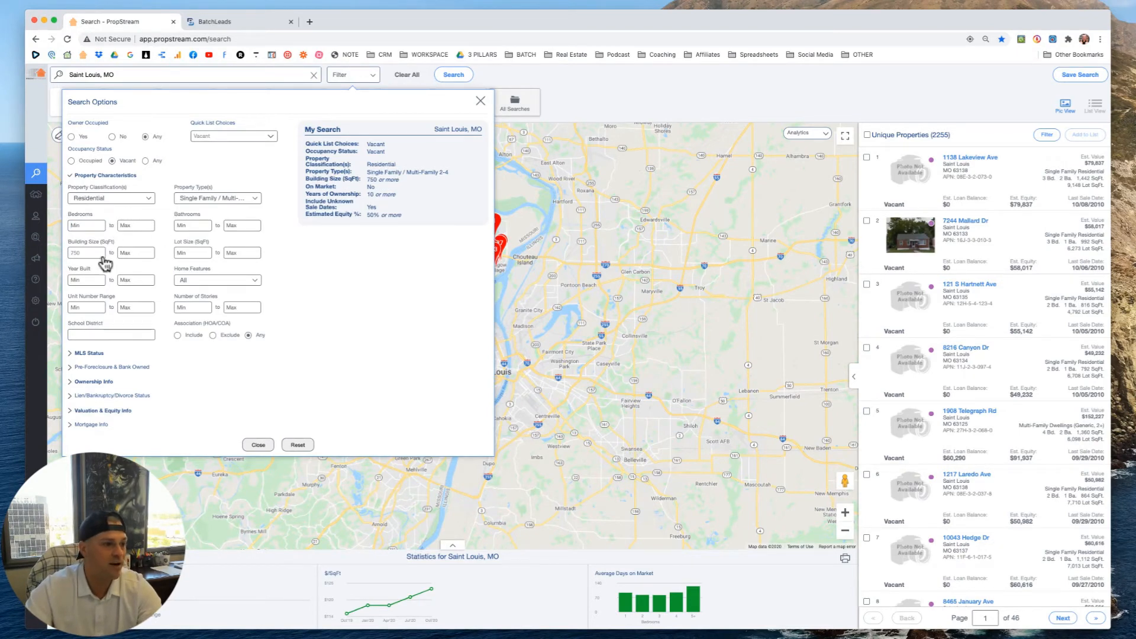
Close the search options and select all the properties in the filtered results.
left_click_drag(83, 253, 72, 254)
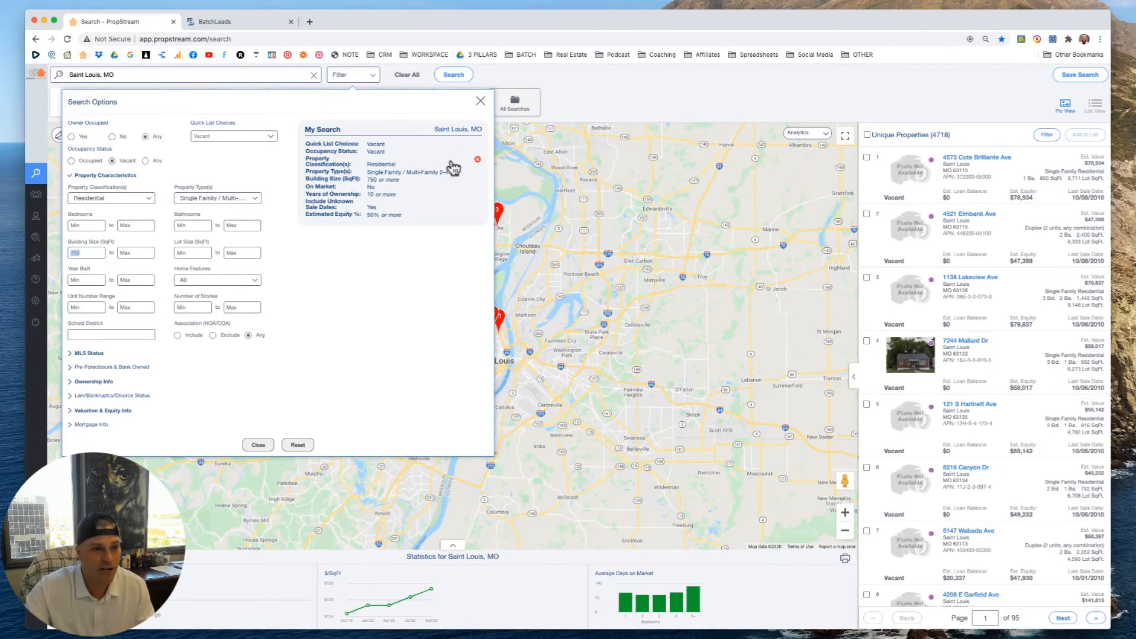
left_click(481, 101)
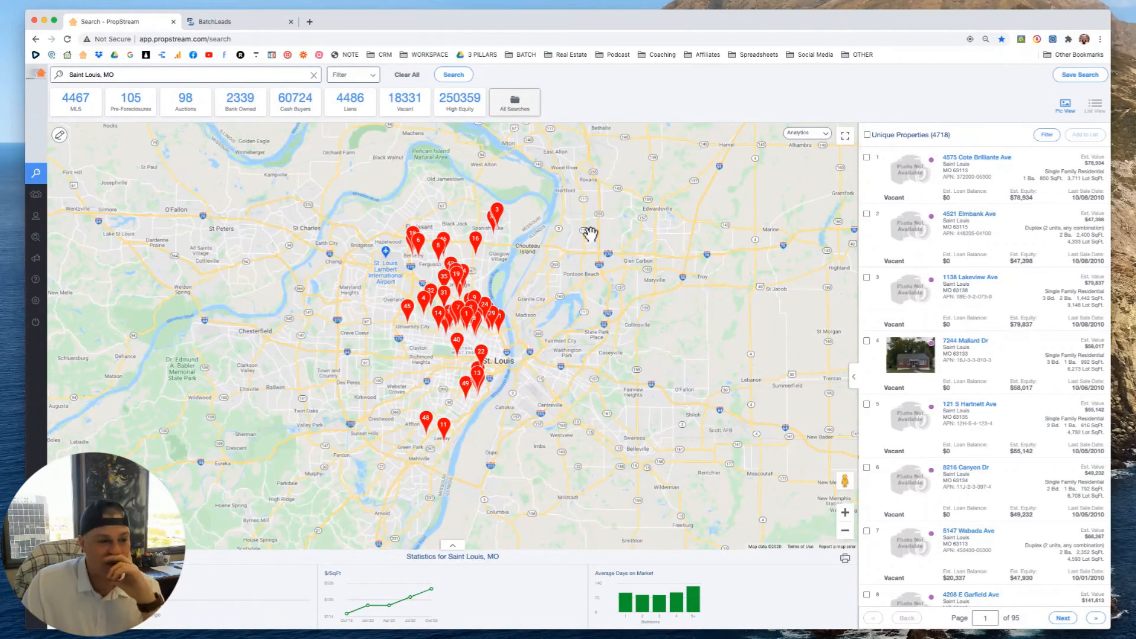
left_click(867, 135)
left_click_drag(953, 137, 984, 133)
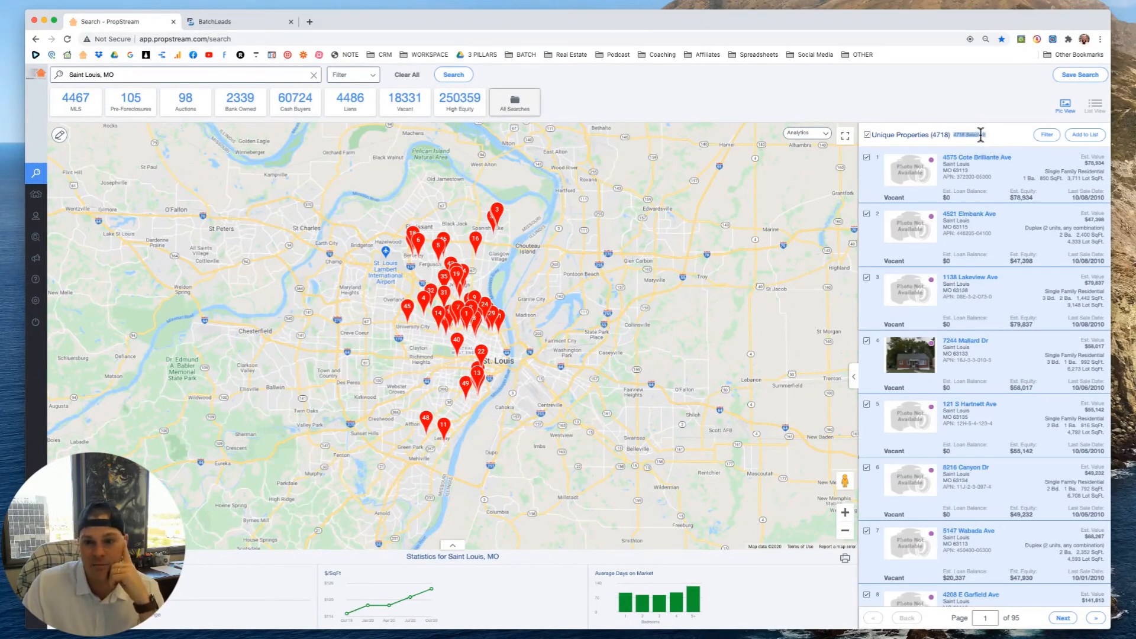
Save the selected properties to a new marketing list named "STL Vacants - 10Yrs - Off Market - 50% Equity".
left_click(1085, 134)
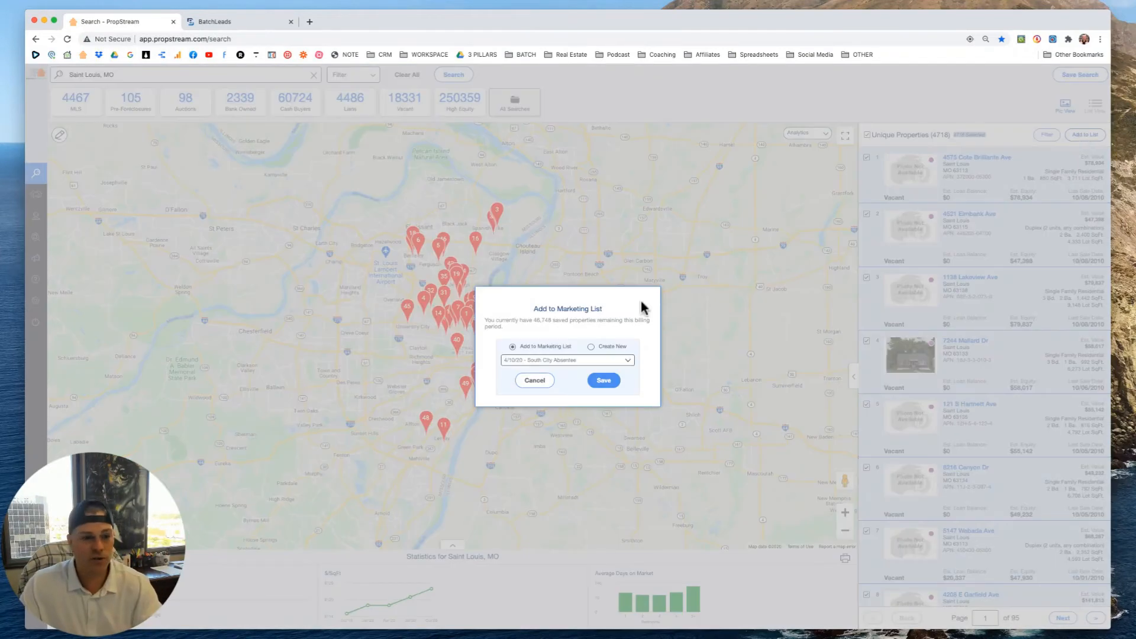
left_click(591, 346)
left_click(579, 359)
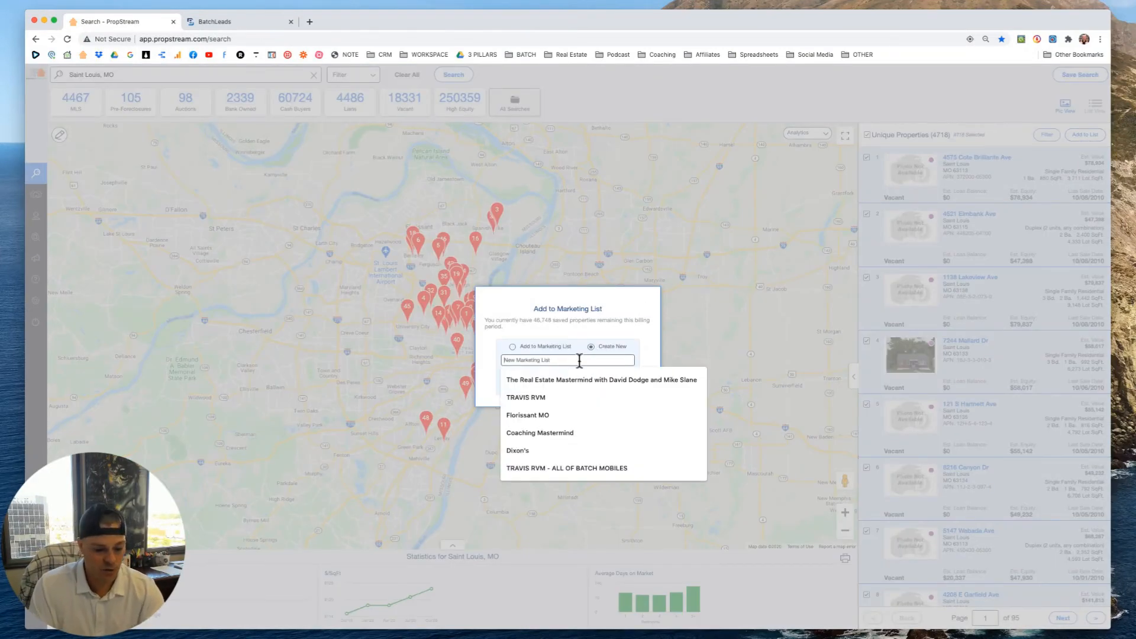
type("Va")
key("BackSpace")
type("STL V")
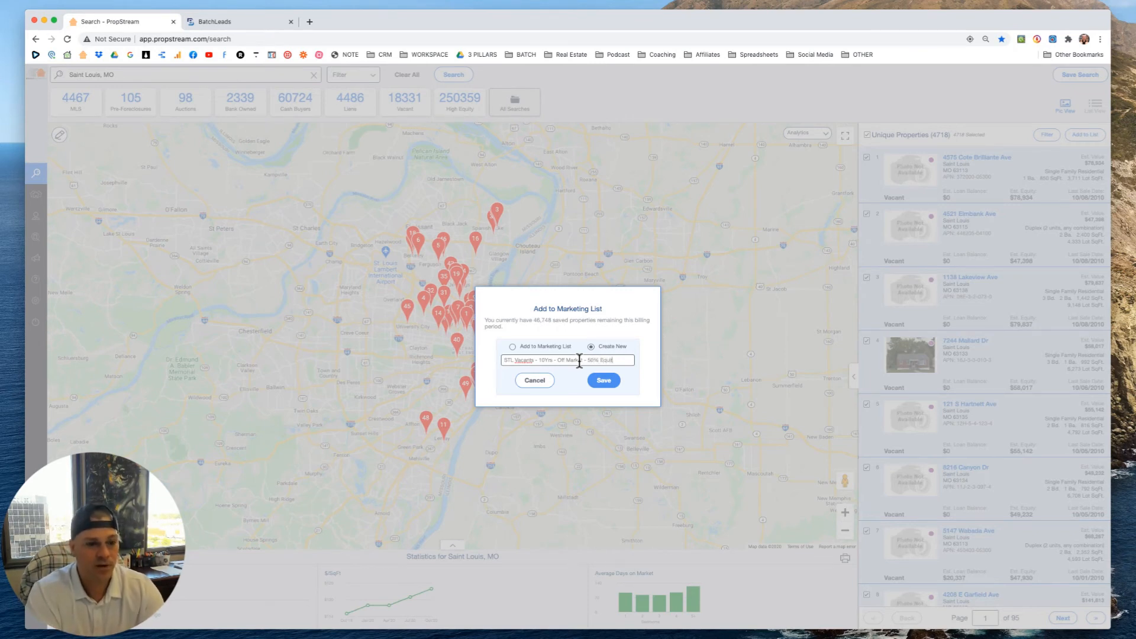
right_click(520, 361)
left_click(514, 361)
left_click(541, 367)
left_click(614, 383)
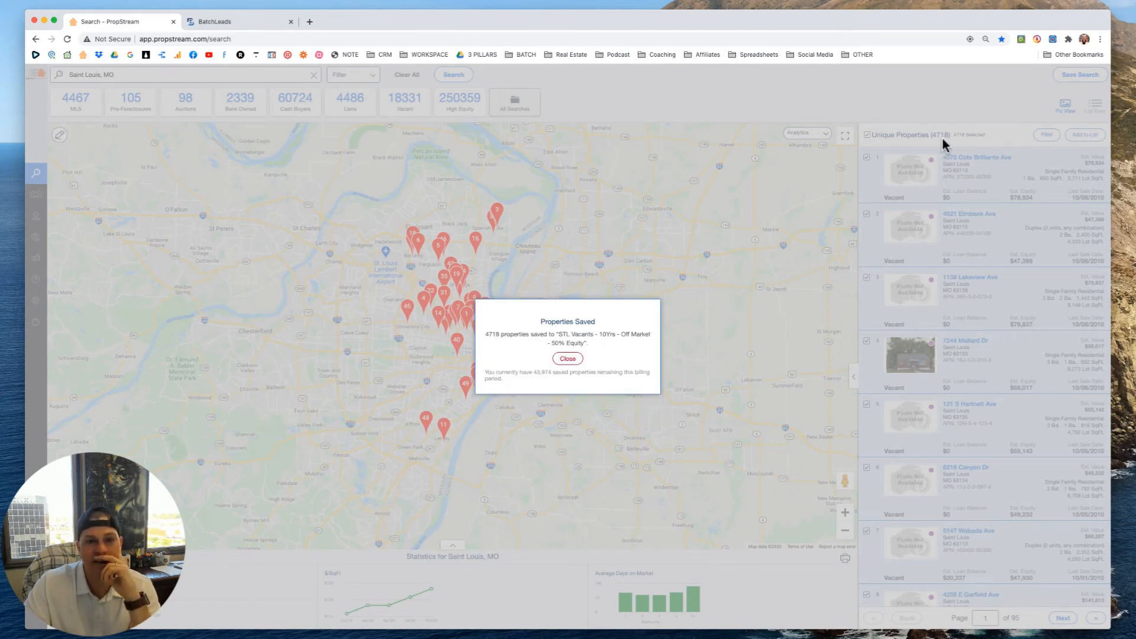
left_click(571, 359)
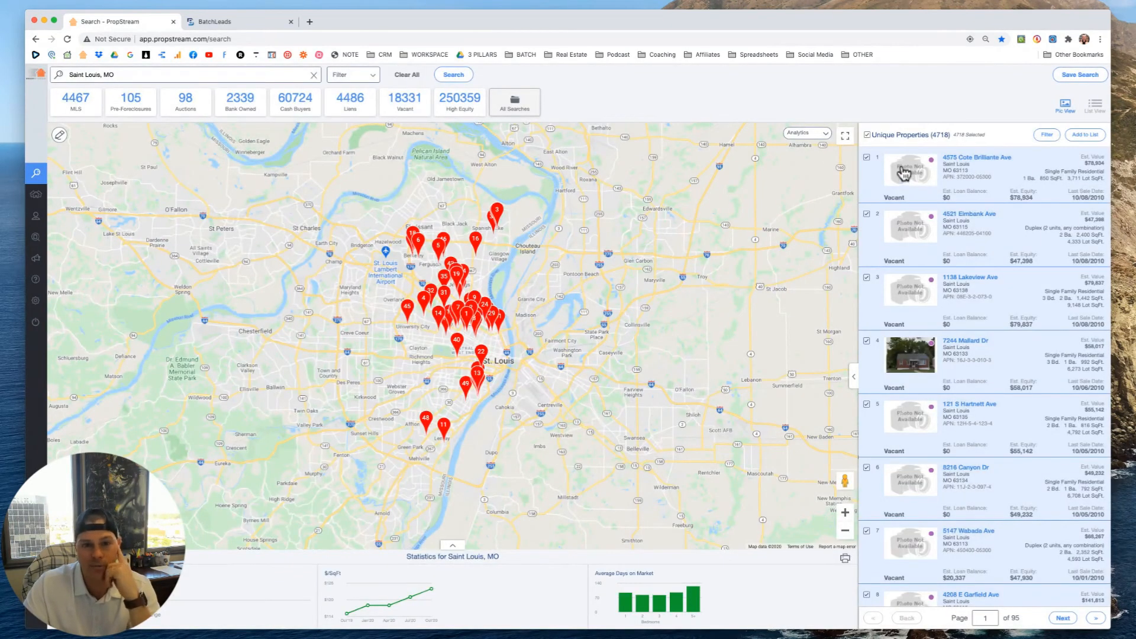
Open the My Properties page with the saved marketing lists.
left_click_drag(843, 30, 835, 28)
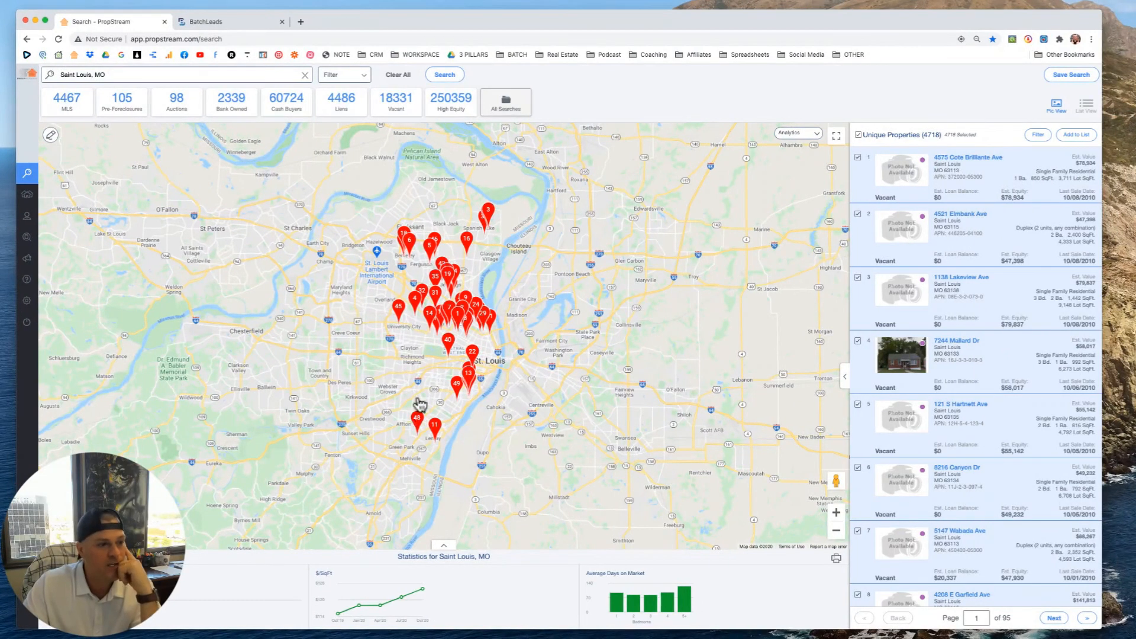
mouse_move(53, 216)
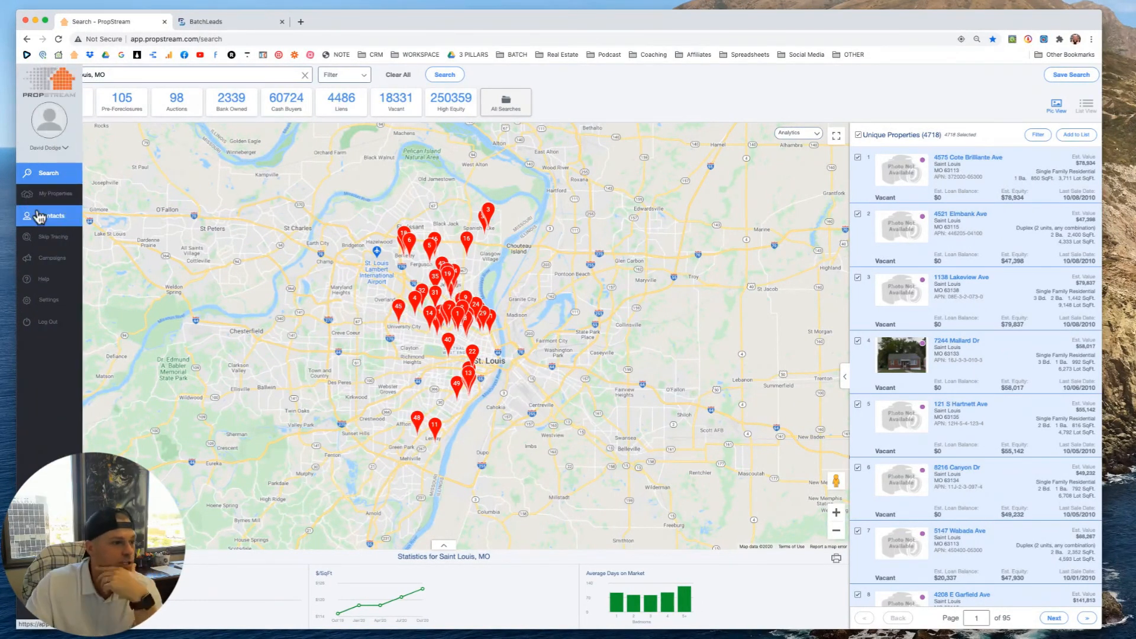
left_click(57, 195)
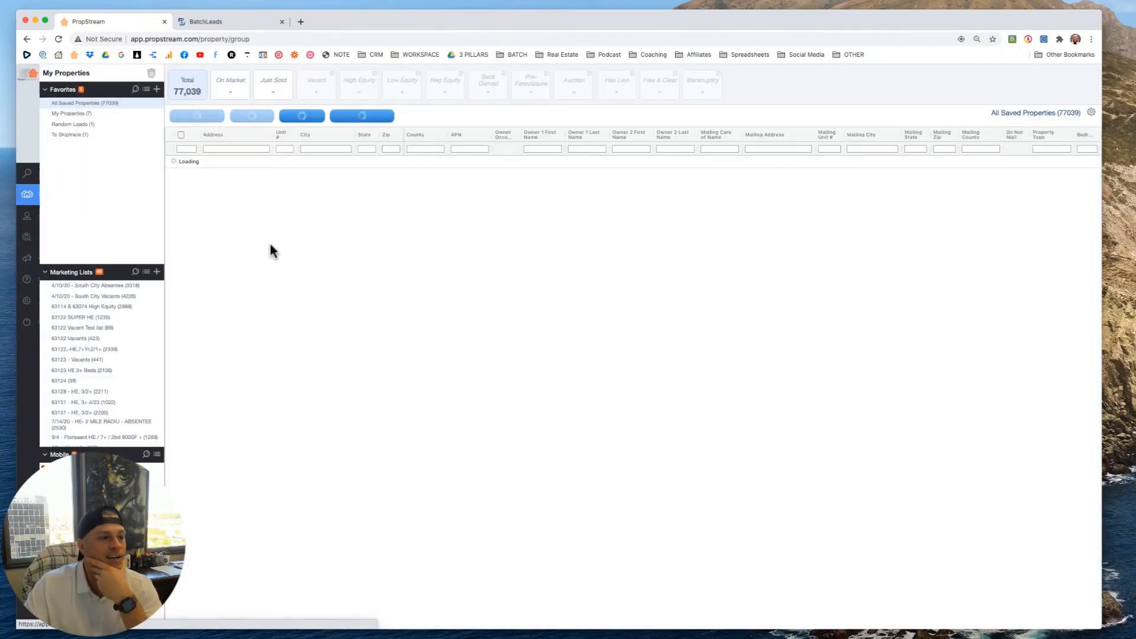
Find the "STL Vacants - 10Yrs - Off Market - 50% Equity" marketing list among the saved lists and open it.
scroll(120, 358, "down", 10)
scroll(119, 367, "down", 10)
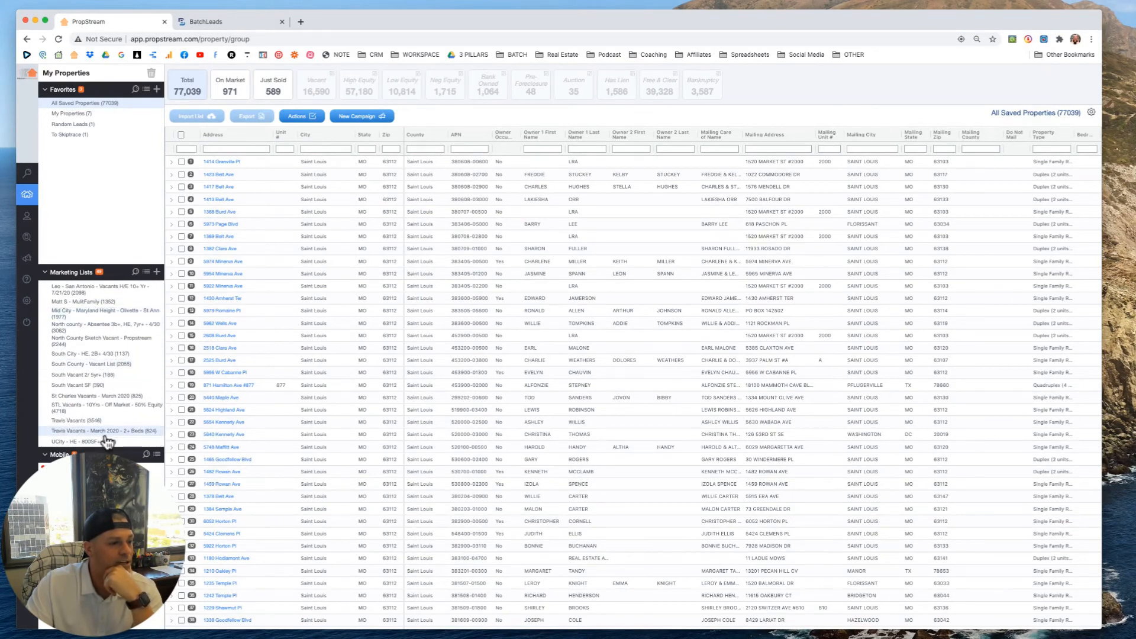
scroll(73, 436, "up", 5)
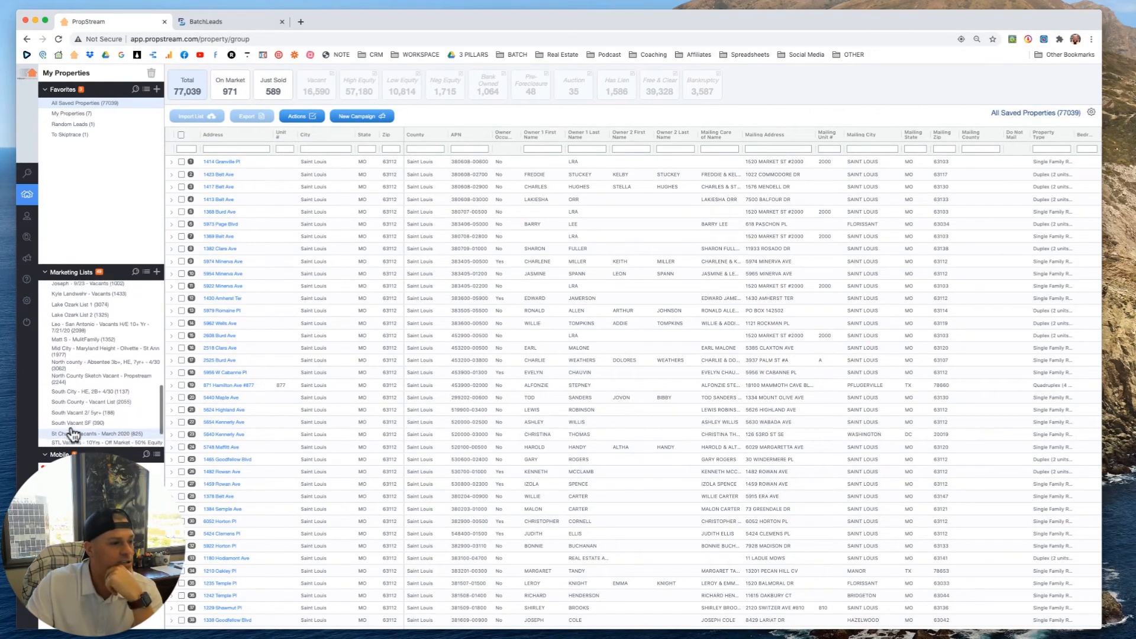
scroll(73, 436, "up", 5)
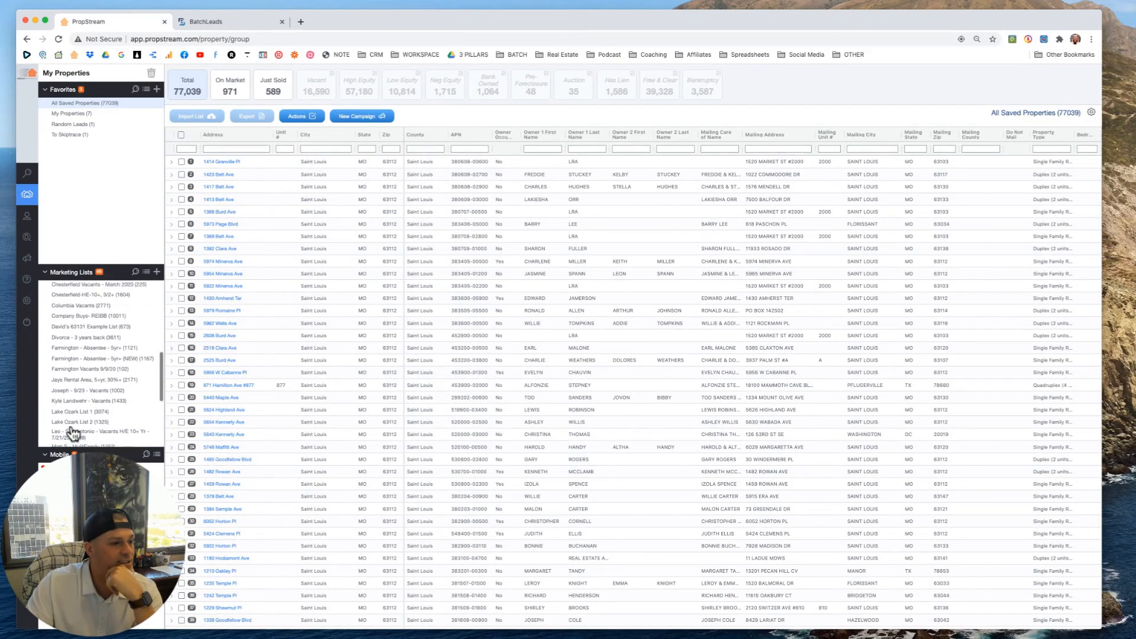
scroll(72, 435, "up", 5)
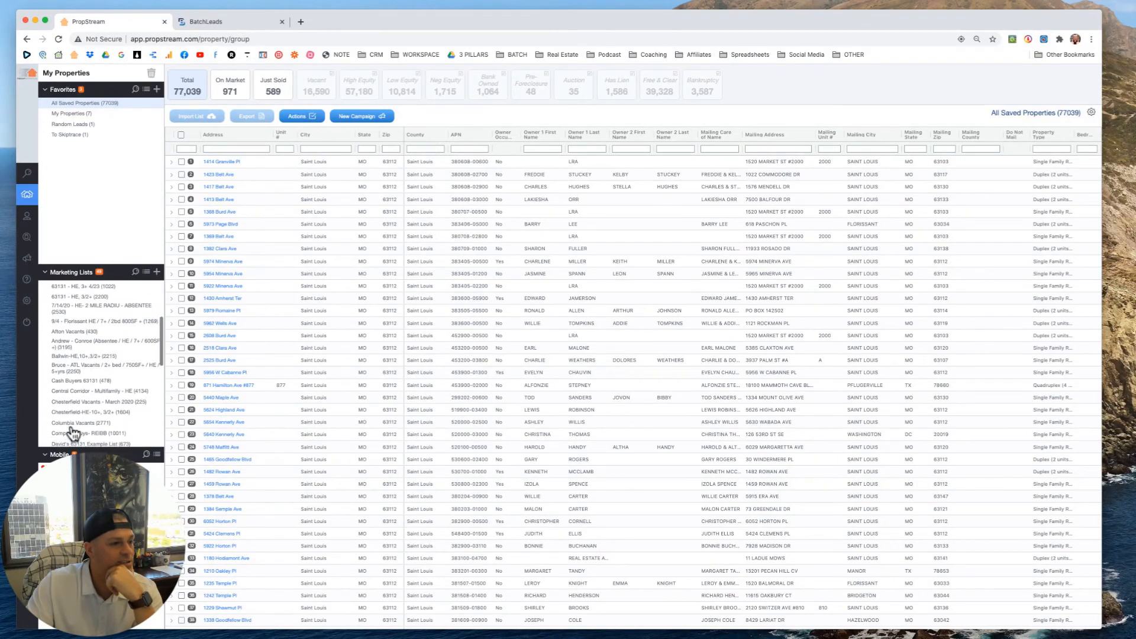
scroll(72, 434, "up", 5)
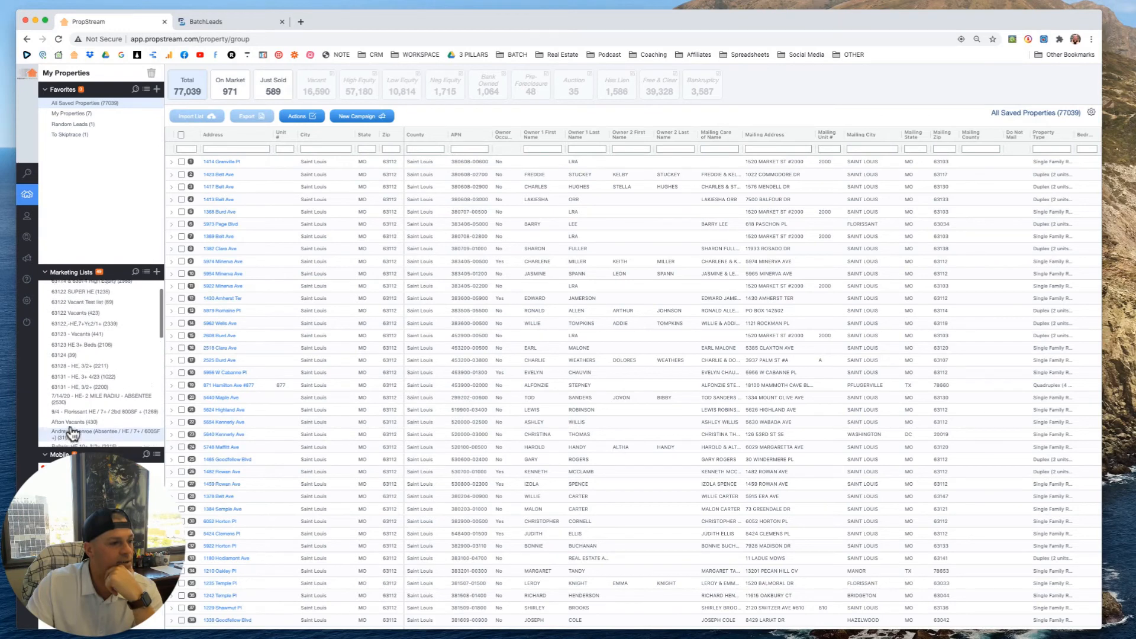
scroll(83, 370, "up", 1)
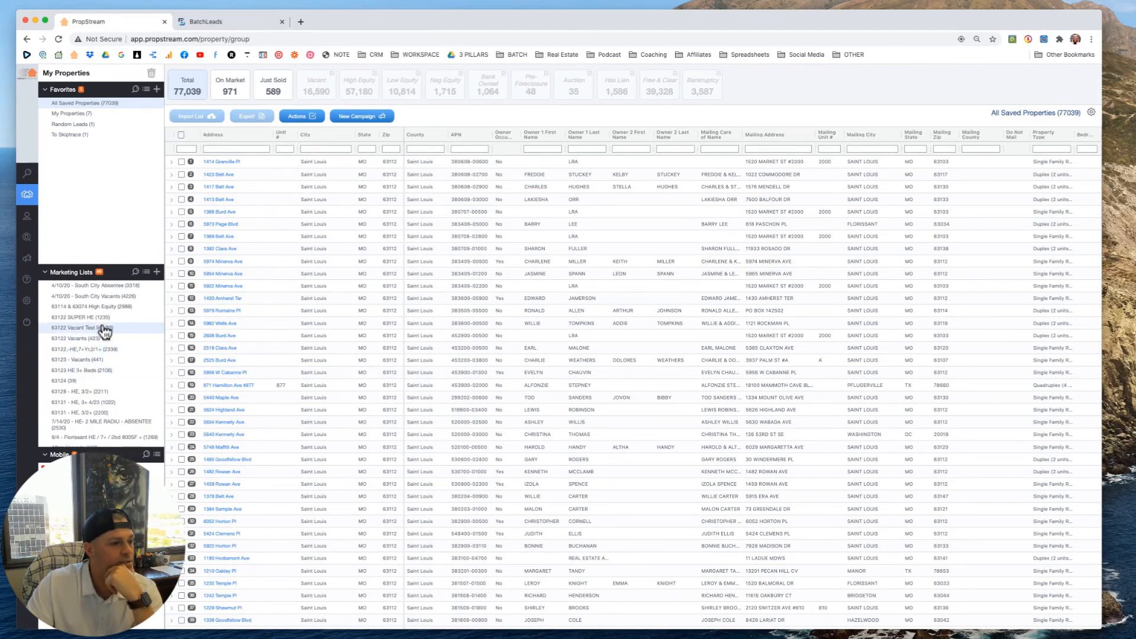
scroll(109, 333, "down", 2)
scroll(124, 339, "down", 10)
scroll(124, 339, "down", 5)
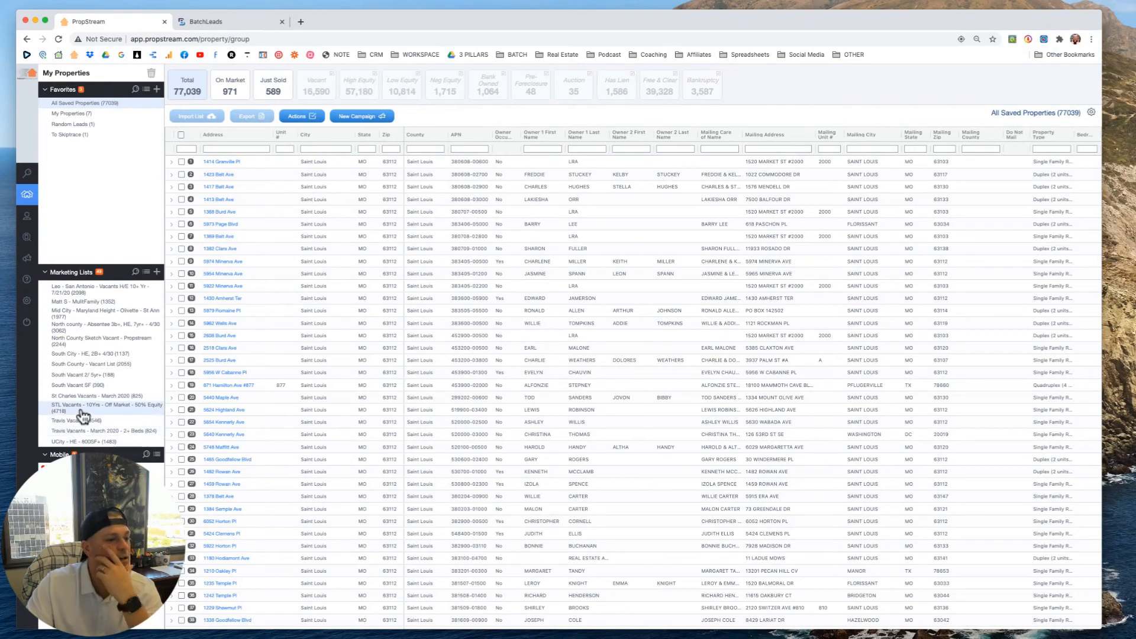
left_click(113, 411)
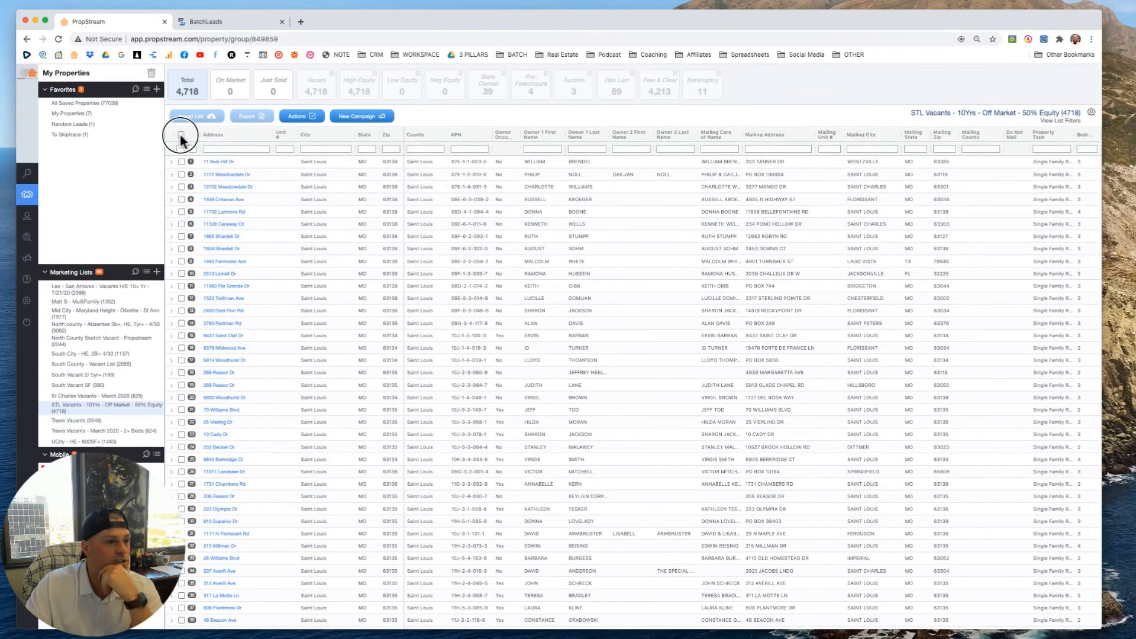
Select all the properties in the opened marketing list, export them to a file, and dismiss the export confirmation.
left_click(180, 134)
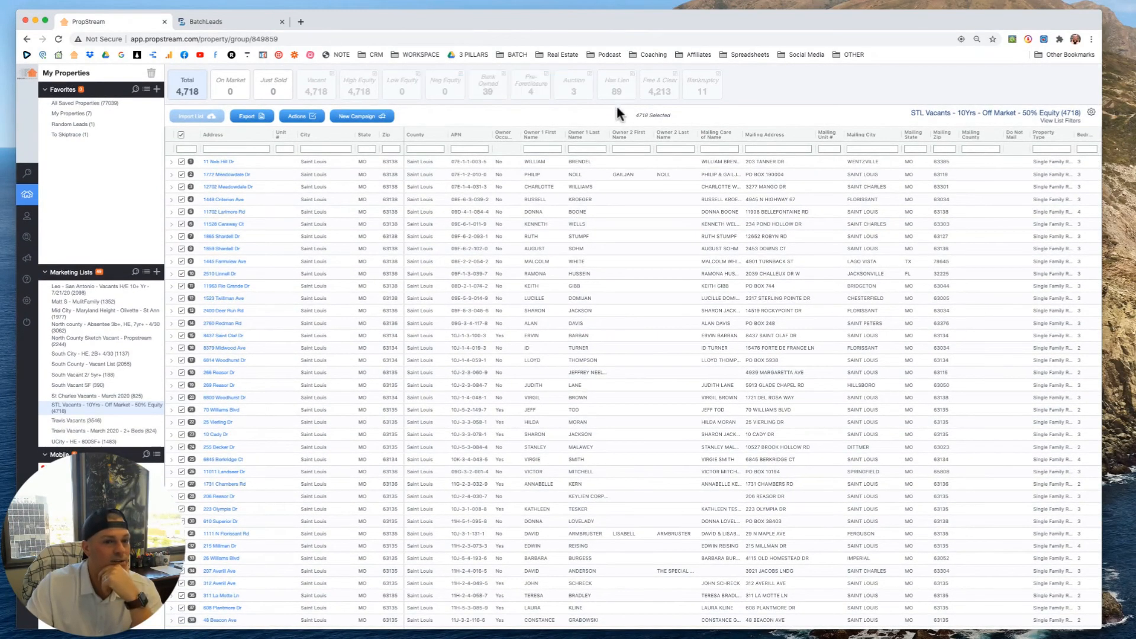
double_click(657, 115)
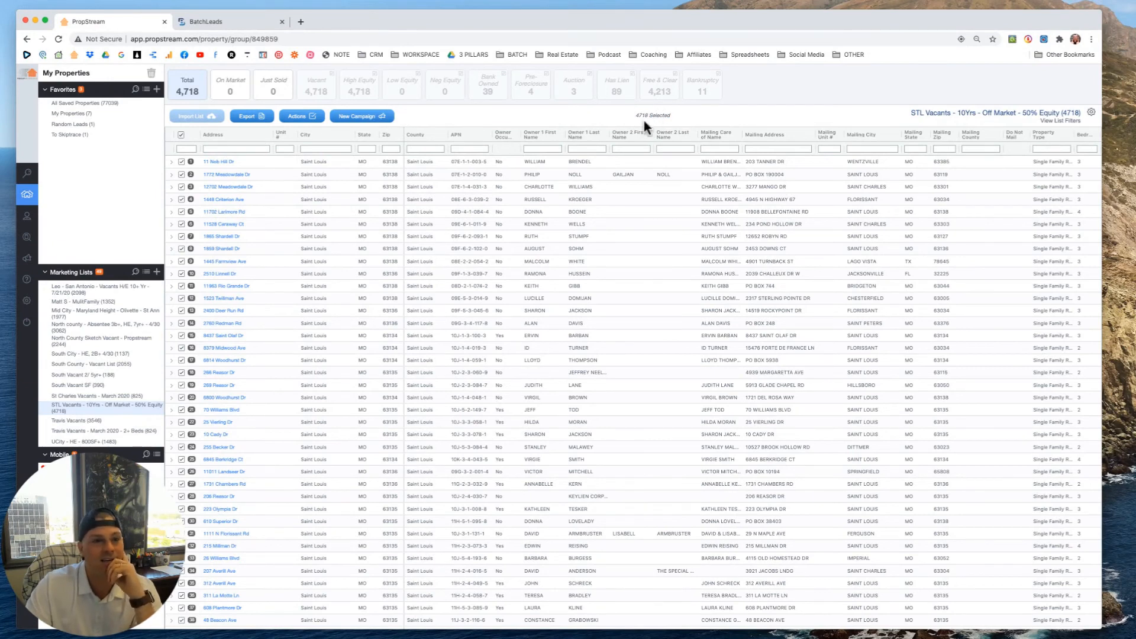
left_click(250, 116)
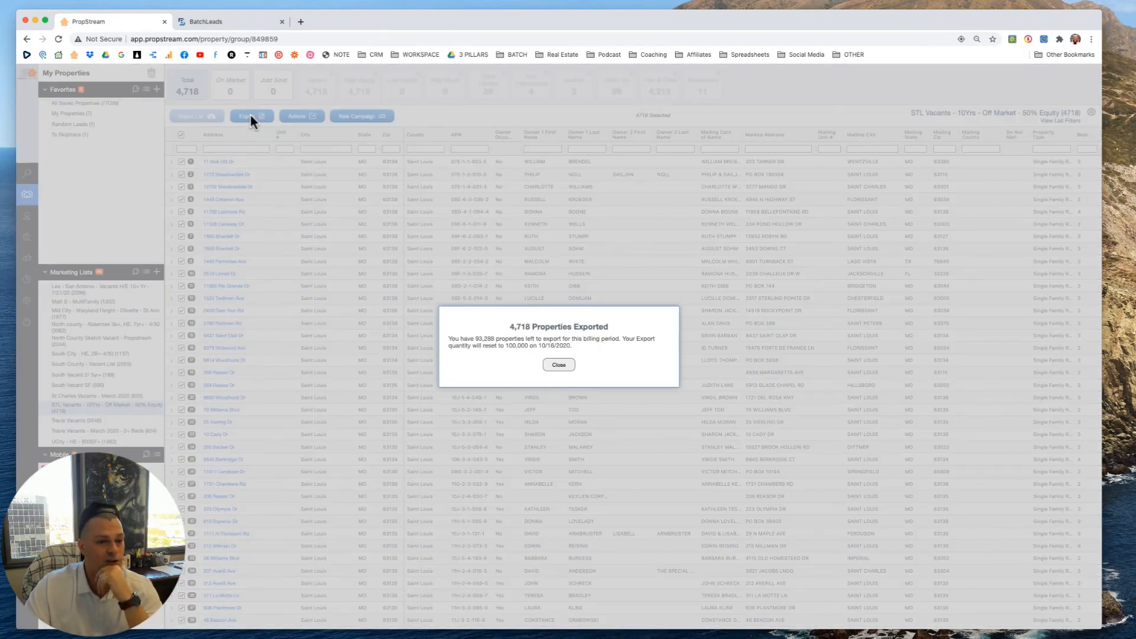
left_click(560, 363)
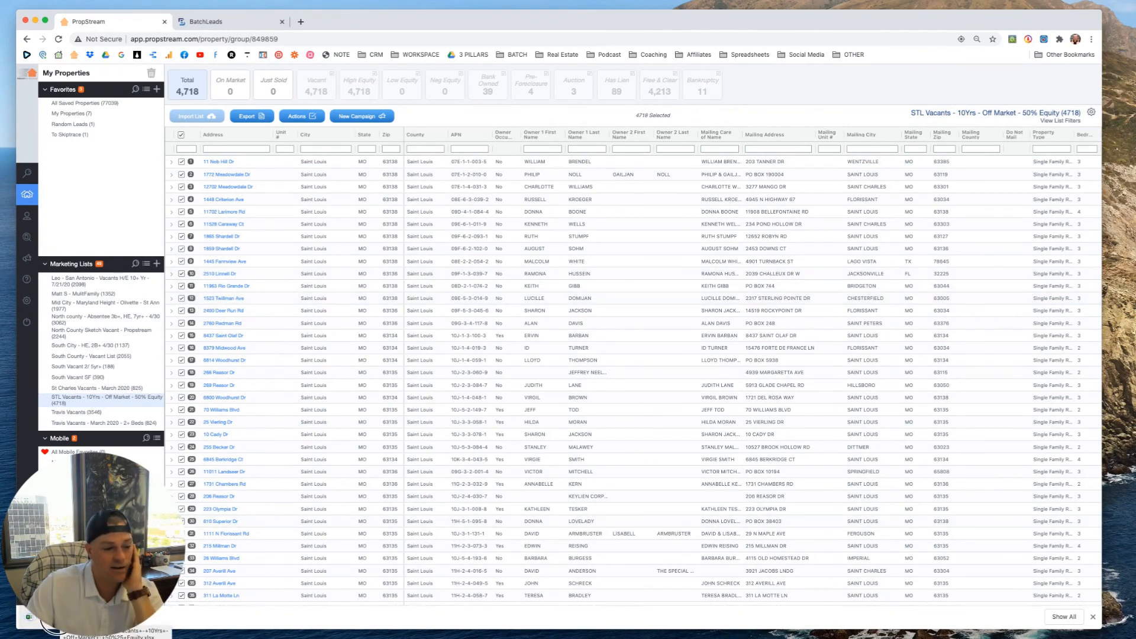
scroll(335, 314, "down", 1)
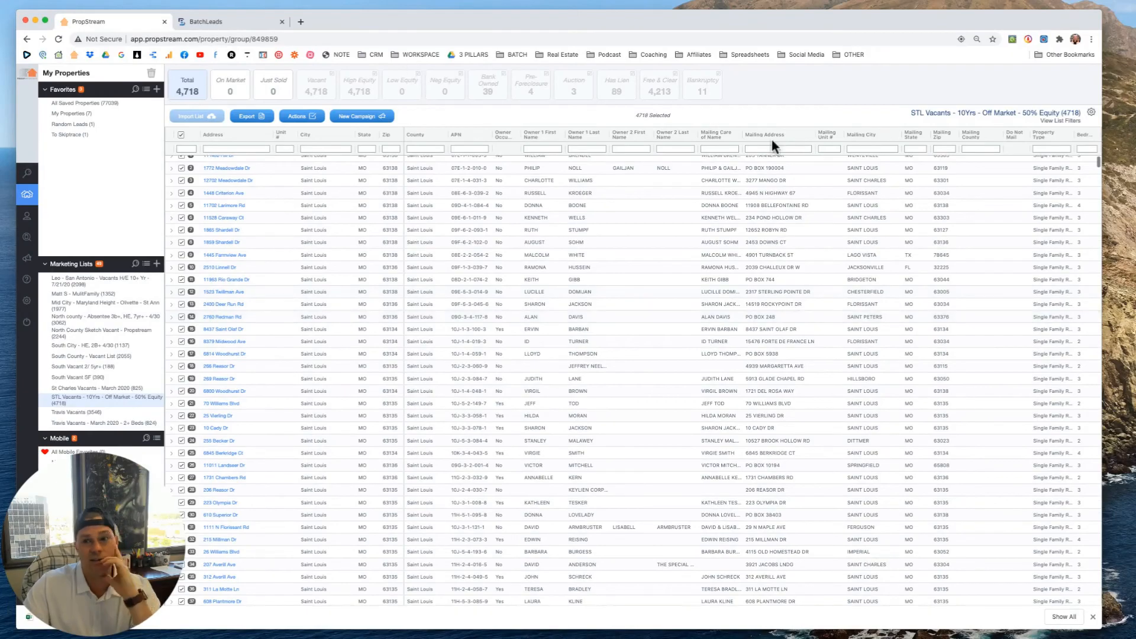